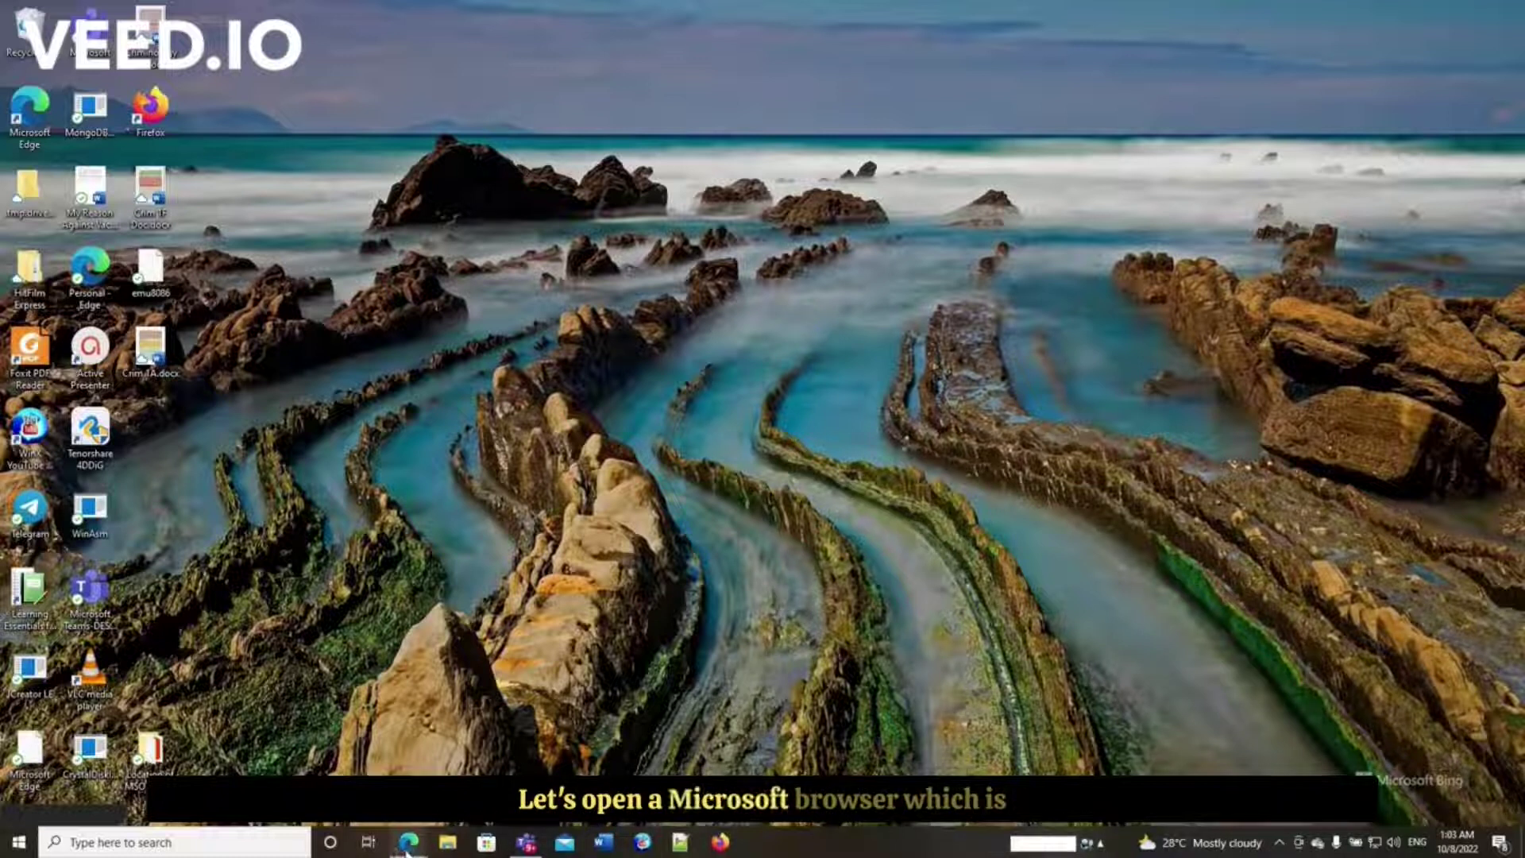
# Bring the Edge window to the front, maximize it and open a new tab.
pyautogui.moveTo(407, 852)
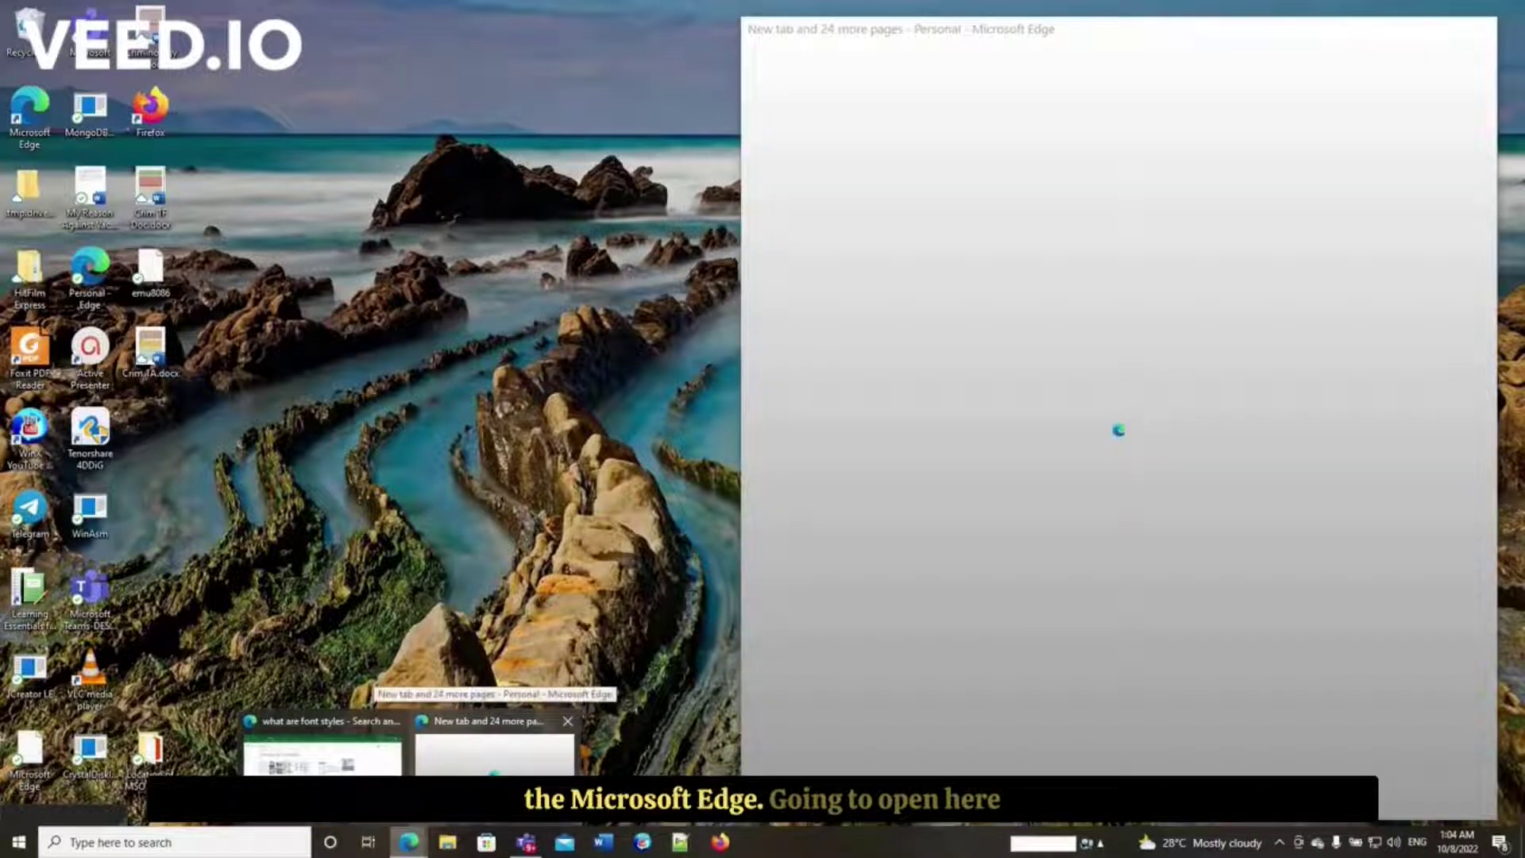
pyautogui.click(492, 750)
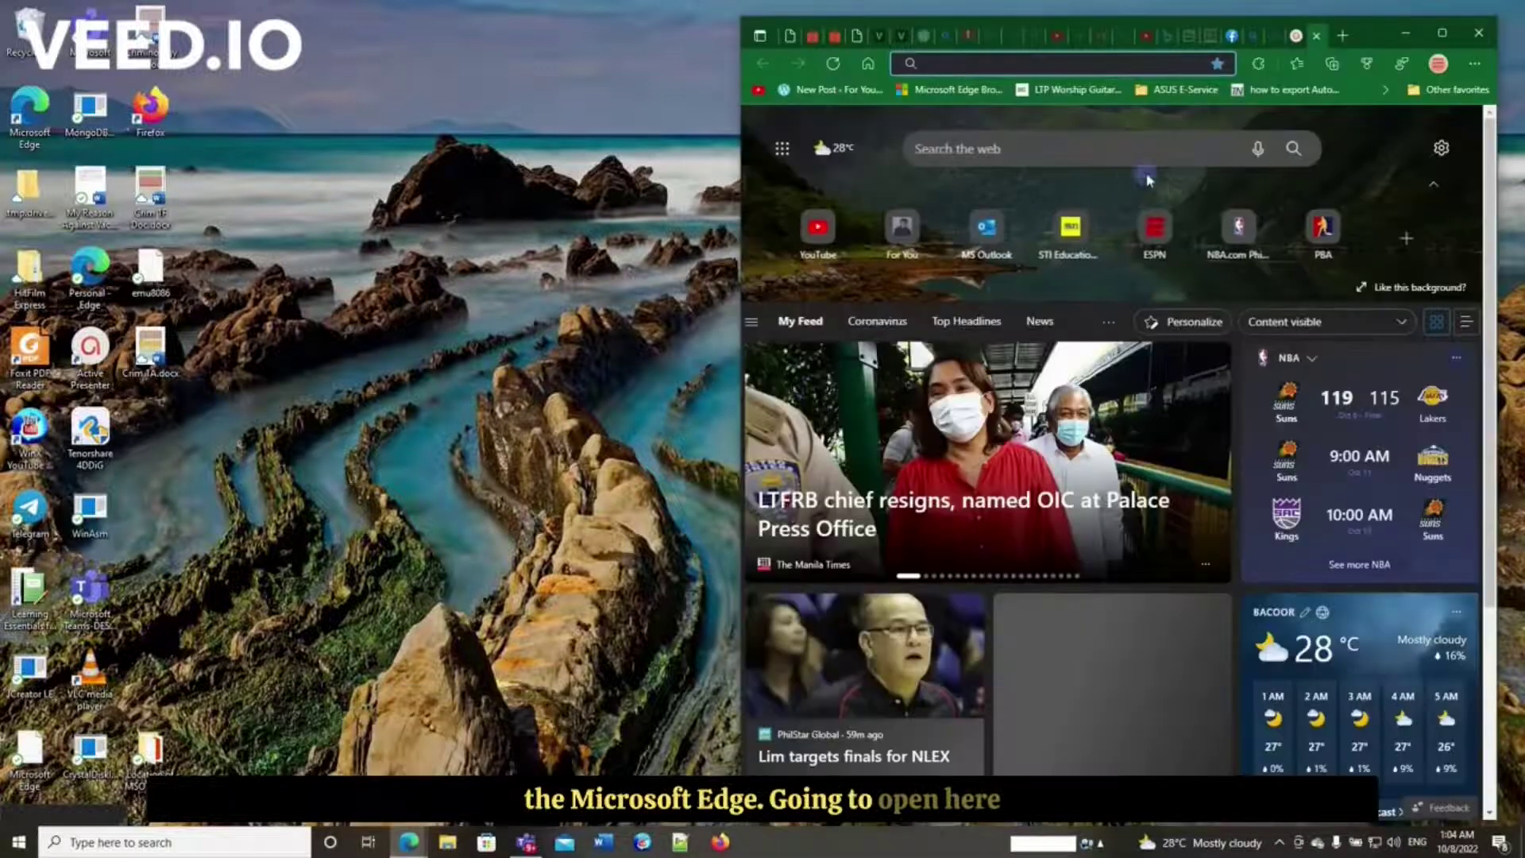
pyautogui.doubleClick(1372, 25)
pyautogui.click(1374, 13)
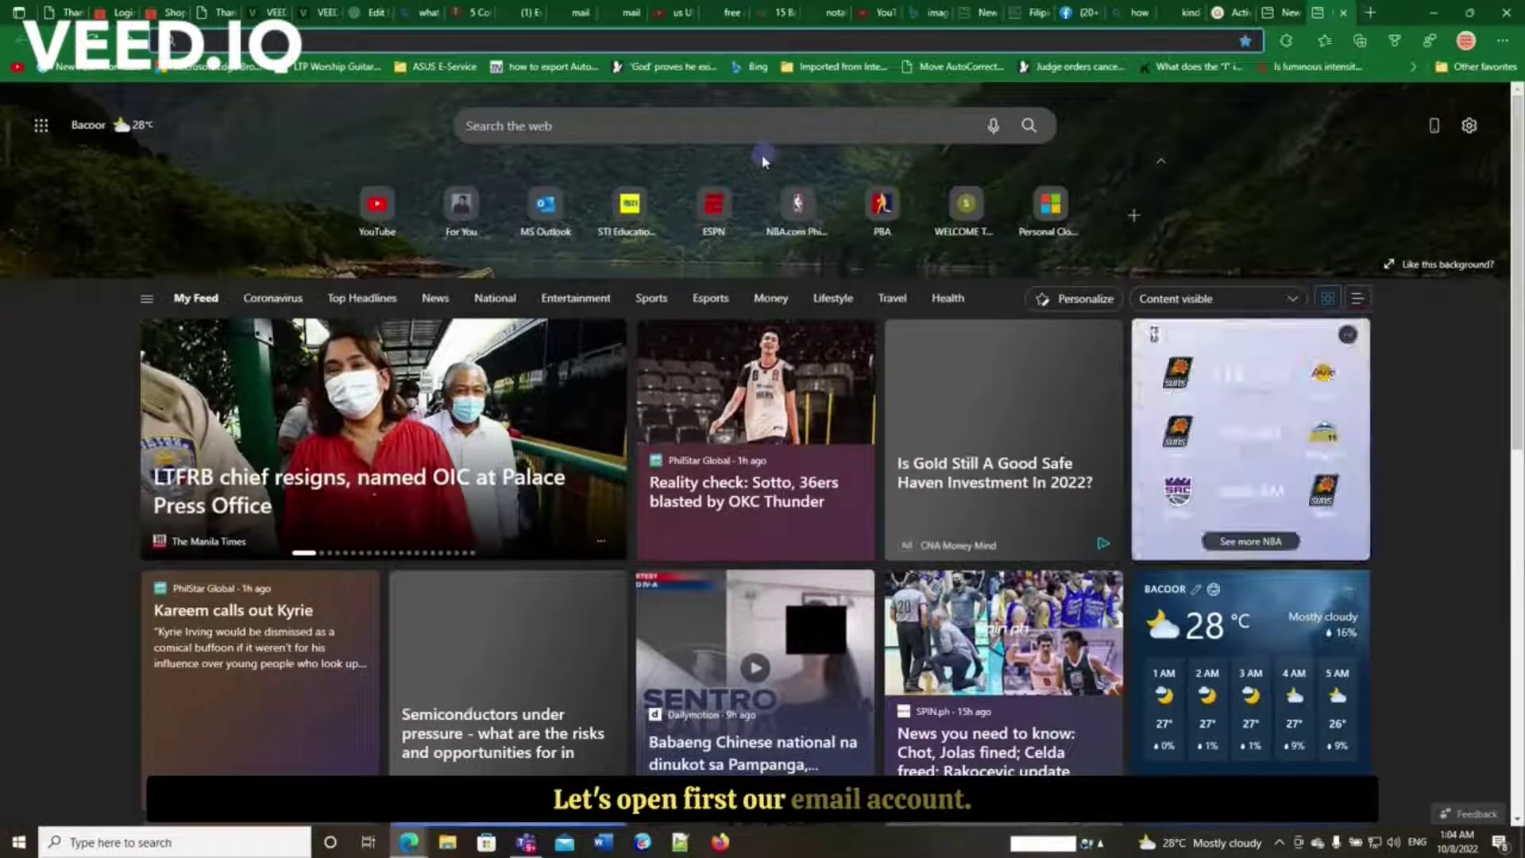
# Go to the Outlook website by entering 'outlo' in the address bar.
pyautogui.click(692, 48)
pyautogui.write('outlo')
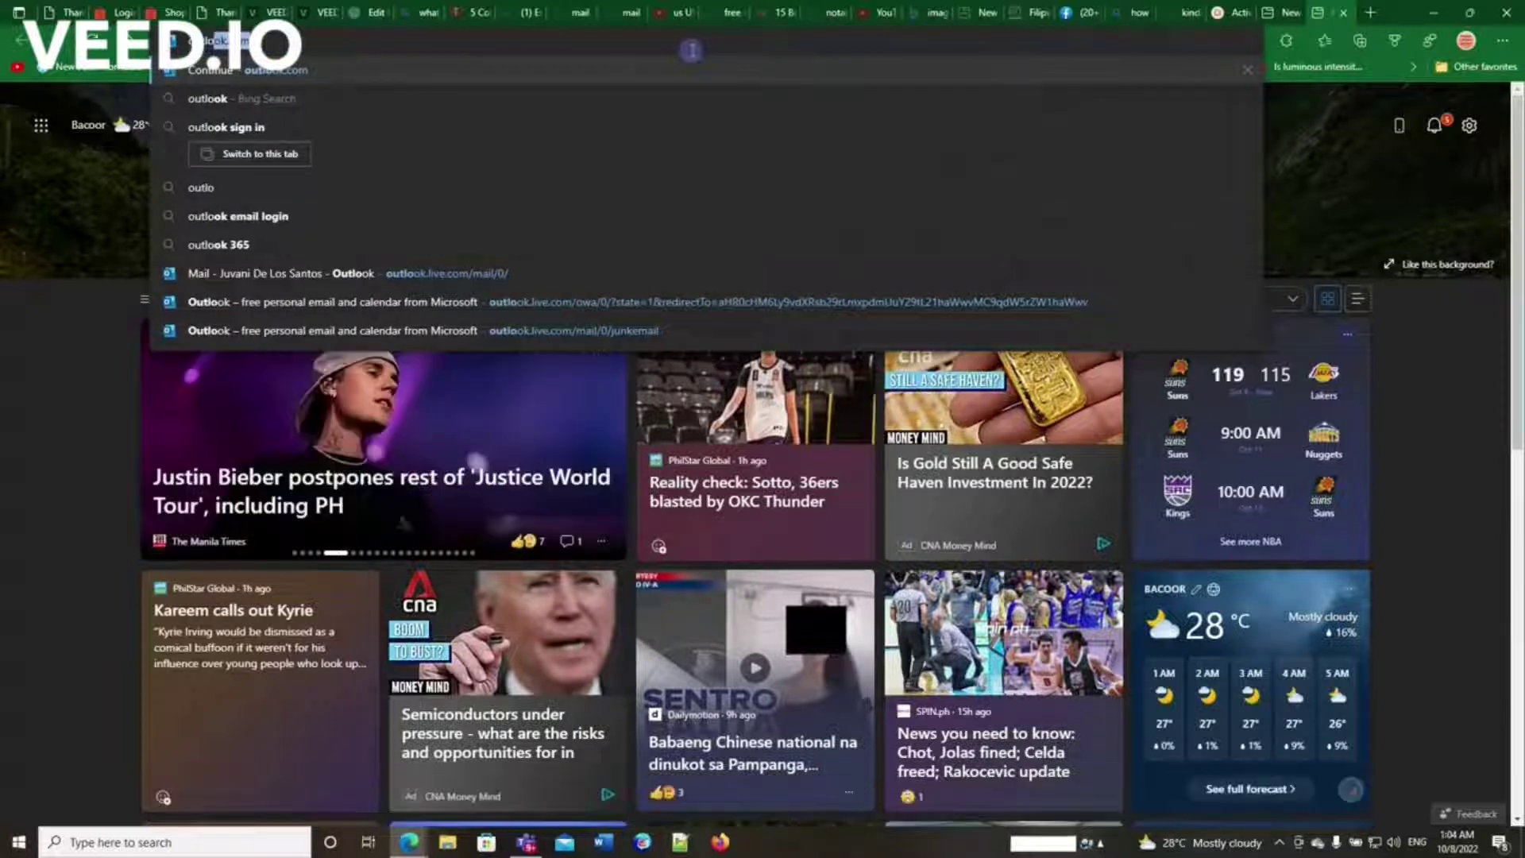
pyautogui.press('Return')
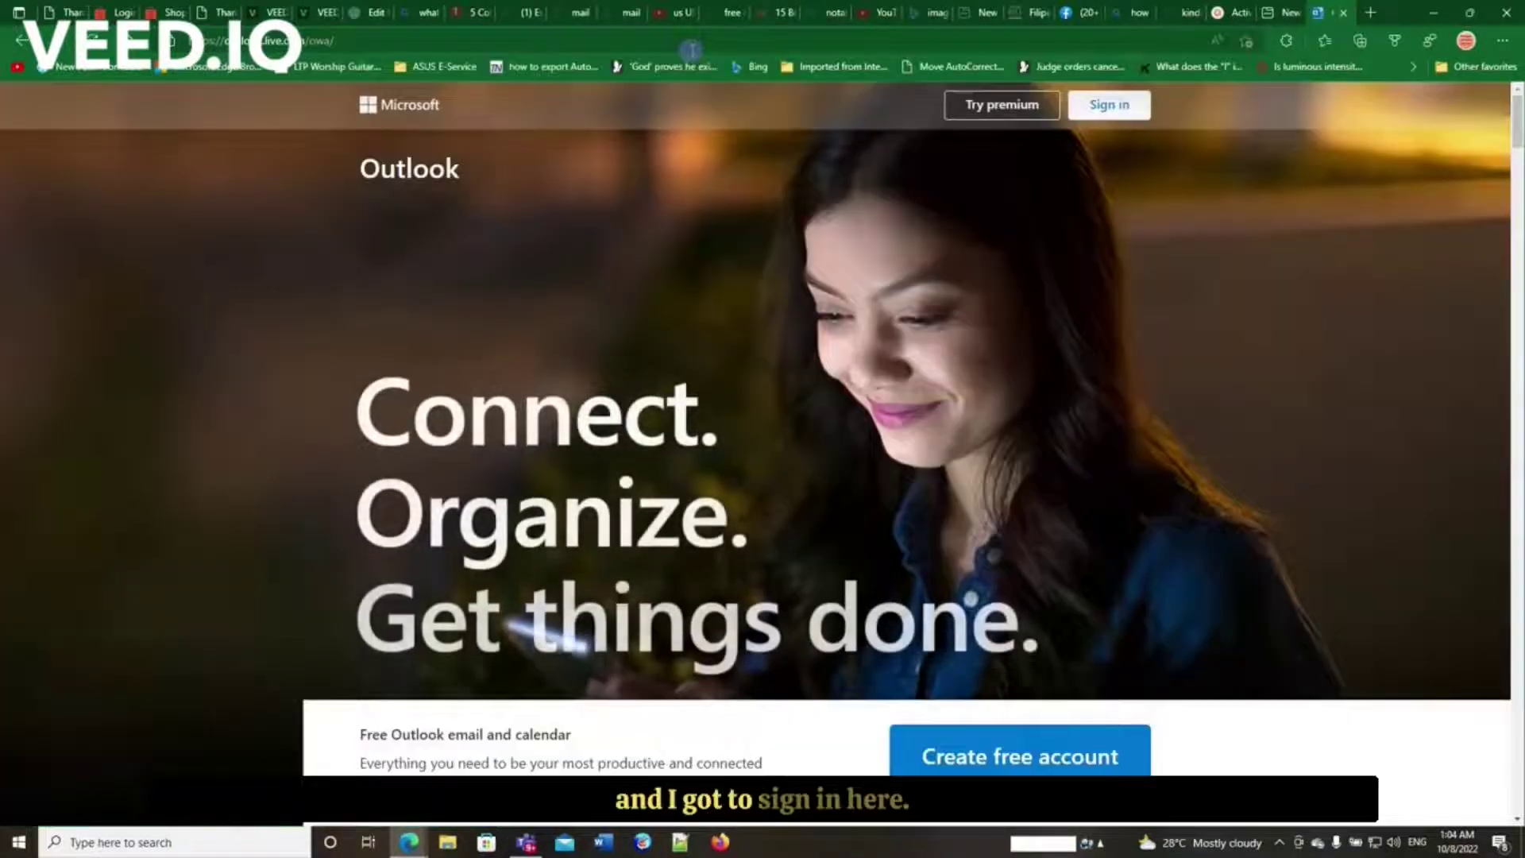
# Sign in to the Outlook account with its password.
pyautogui.click(1099, 110)
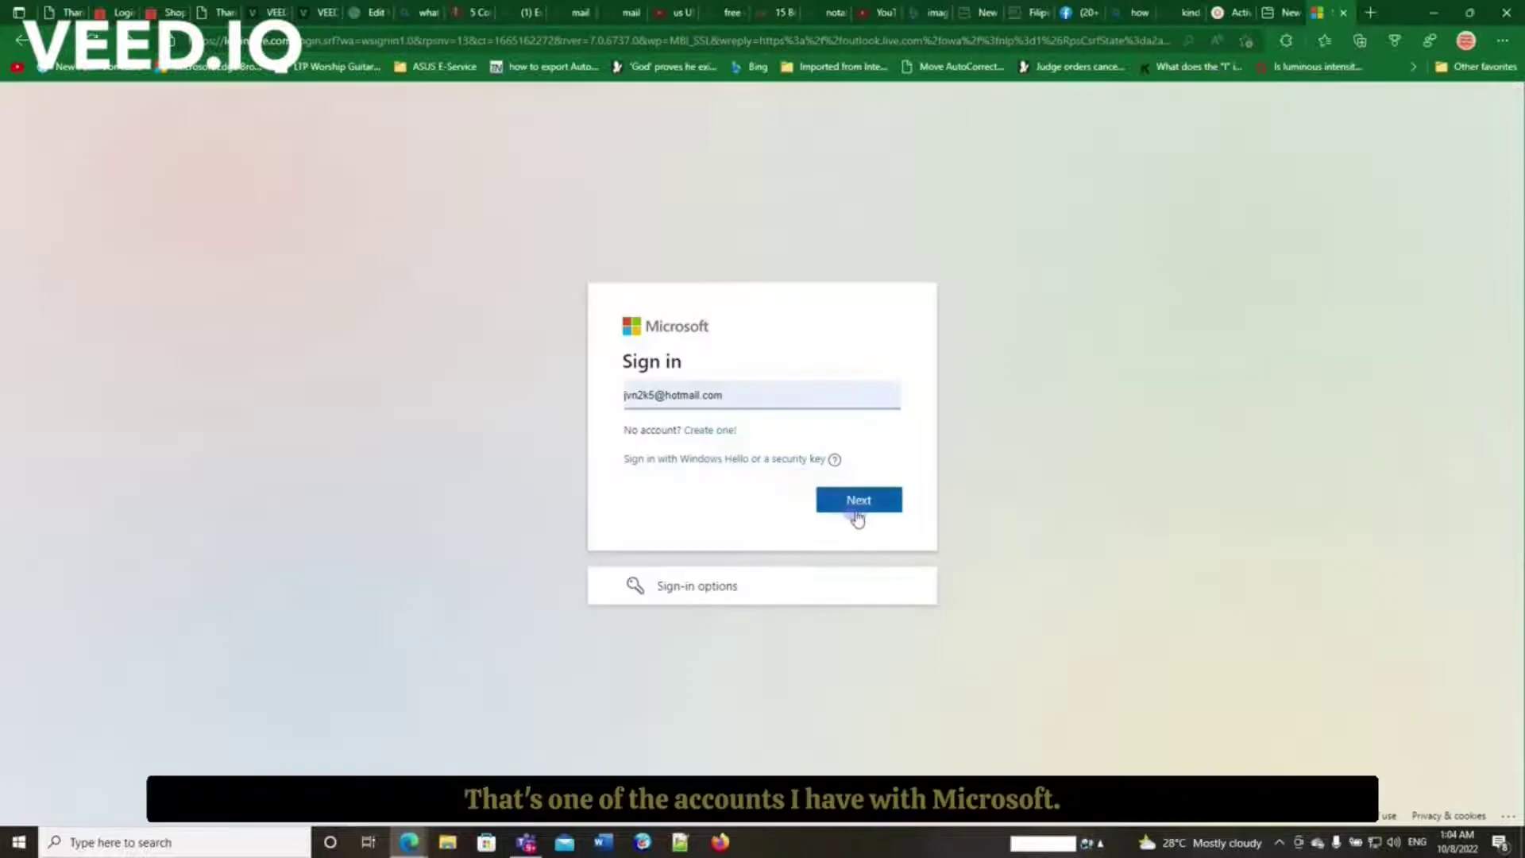
pyautogui.click(862, 509)
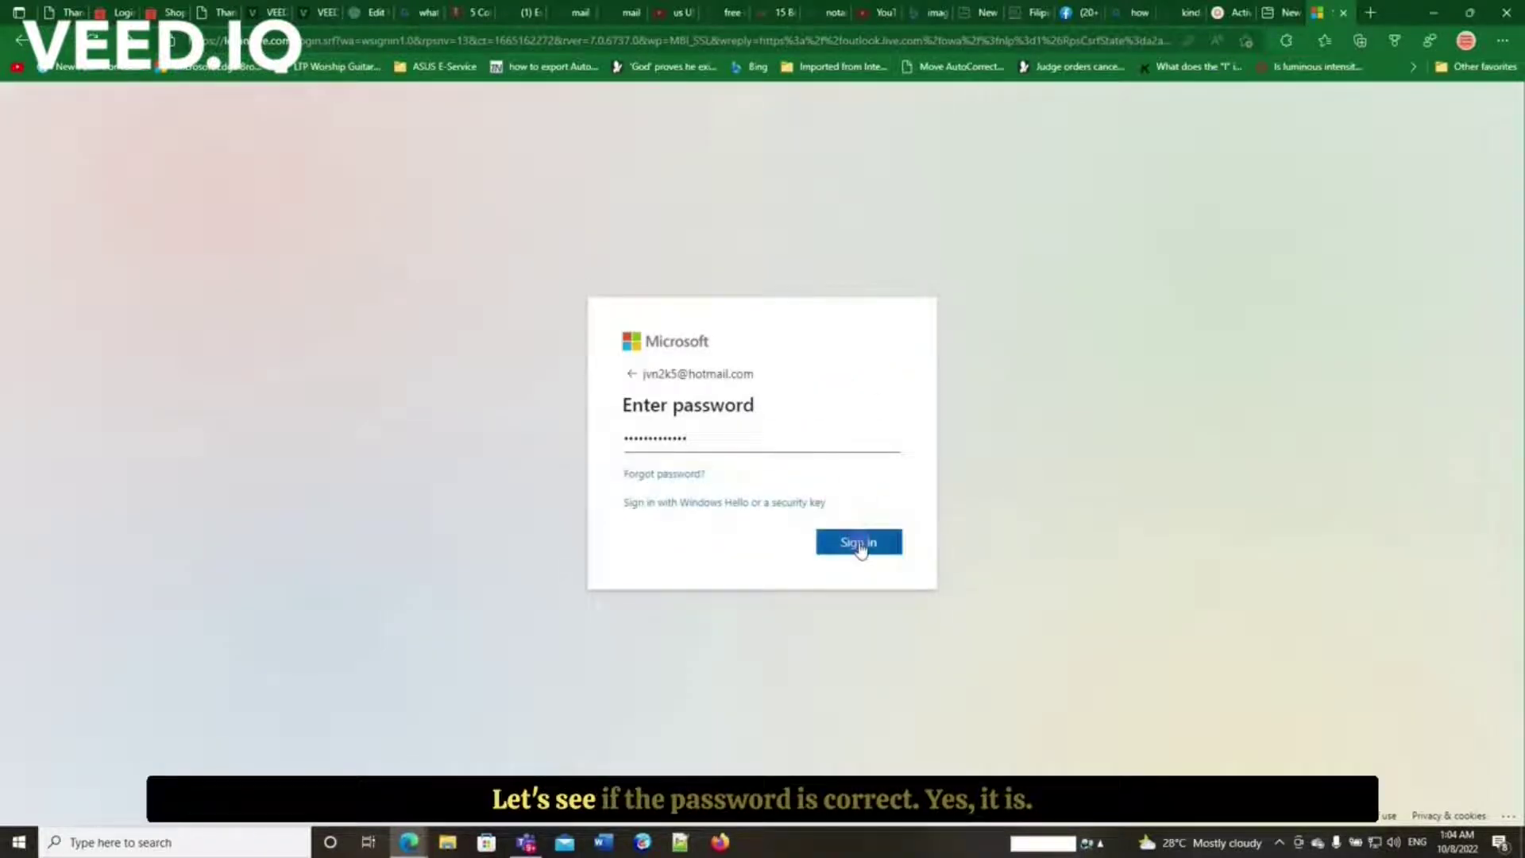
pyautogui.click(859, 547)
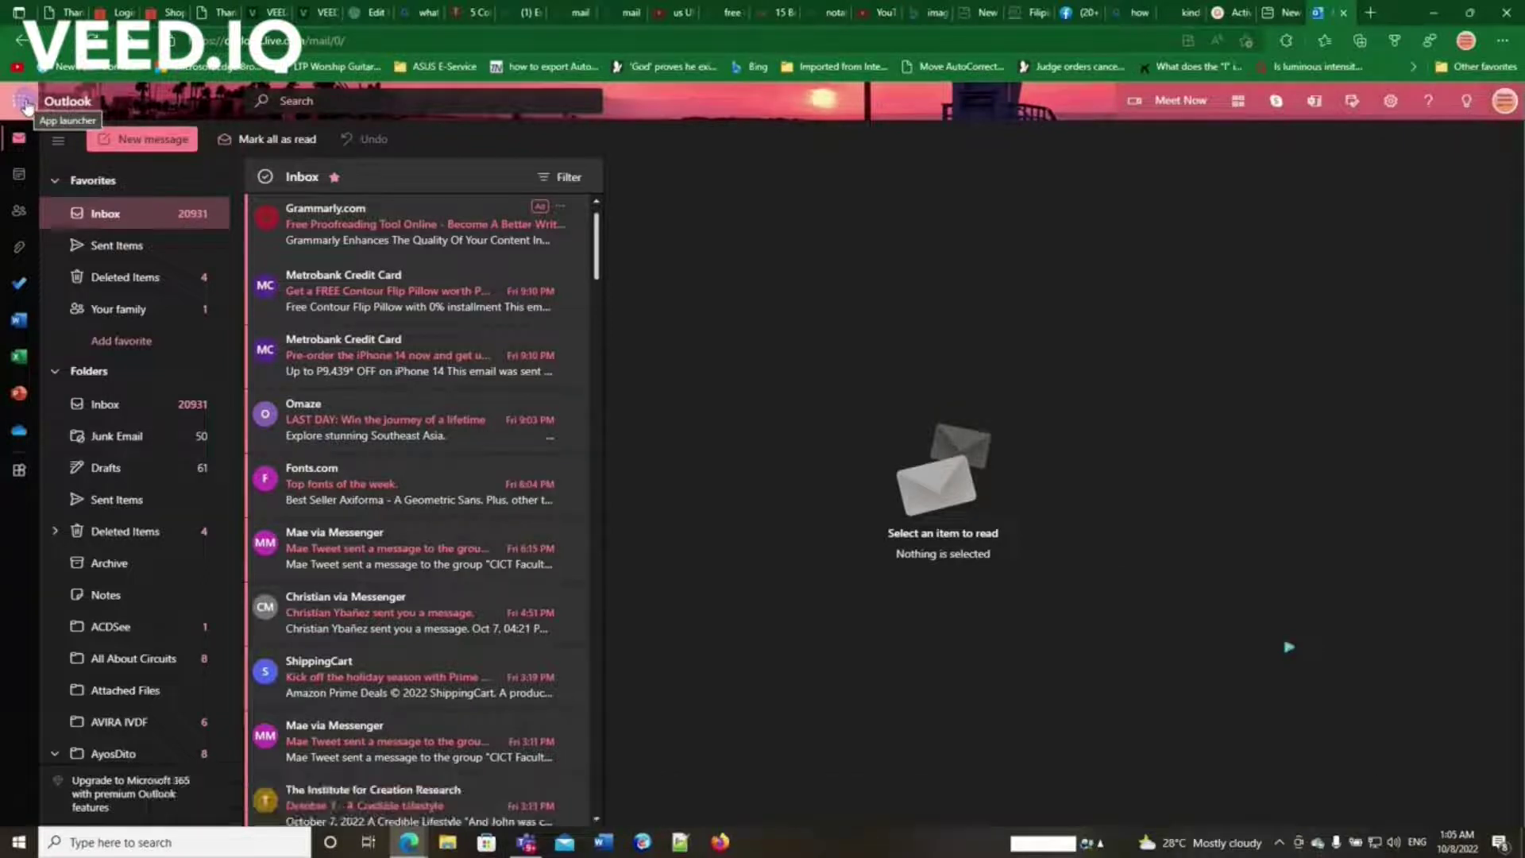
# Show Outlook's app launcher listing Word, Excel, PowerPoint, OneNote, To Do and Skype.
pyautogui.click(24, 103)
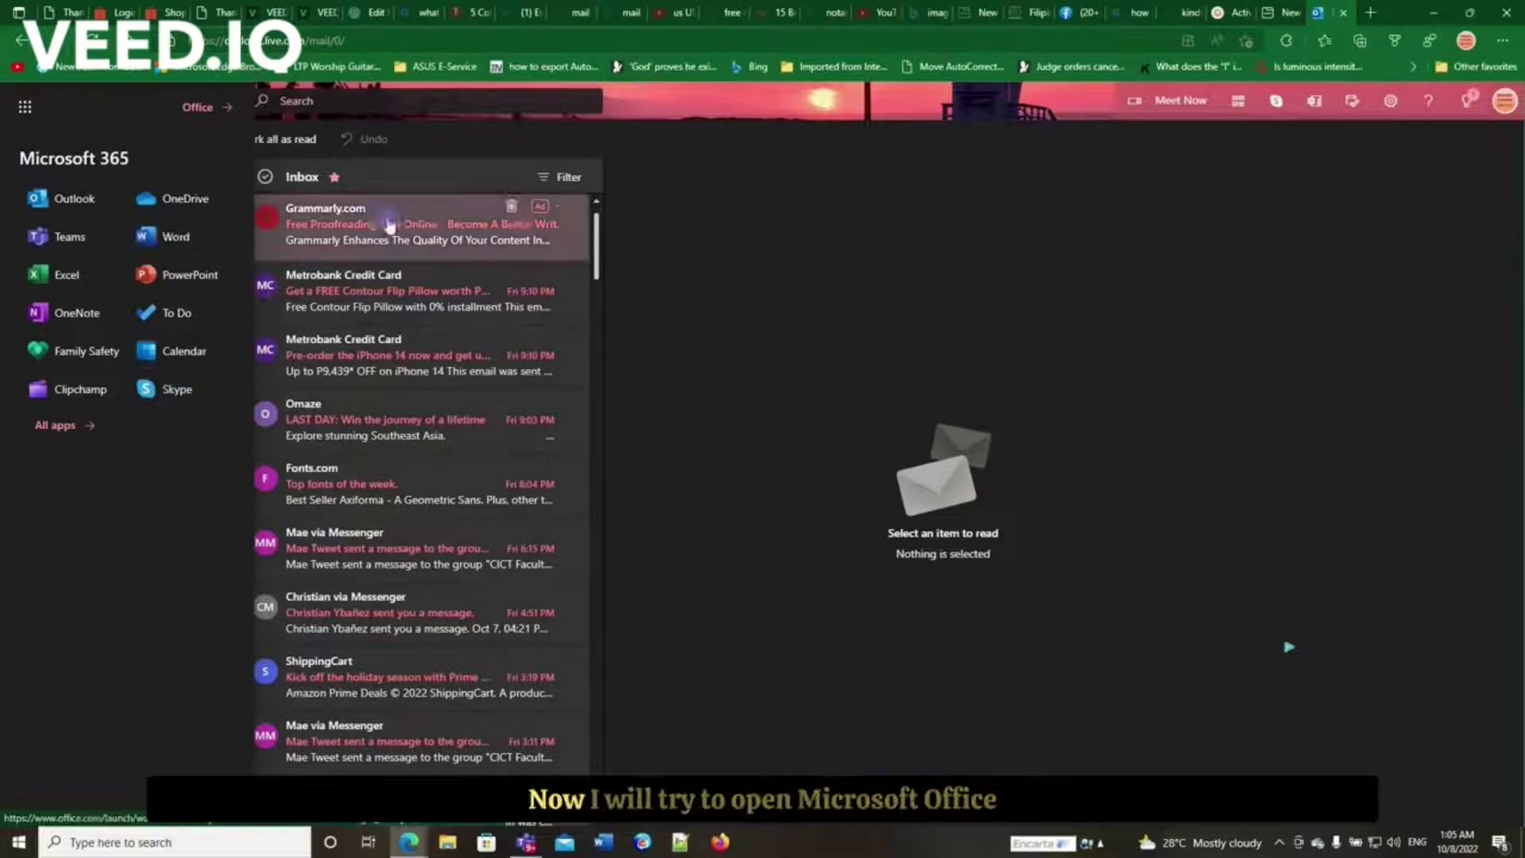
pyautogui.click(1372, 12)
pyautogui.write('htt')
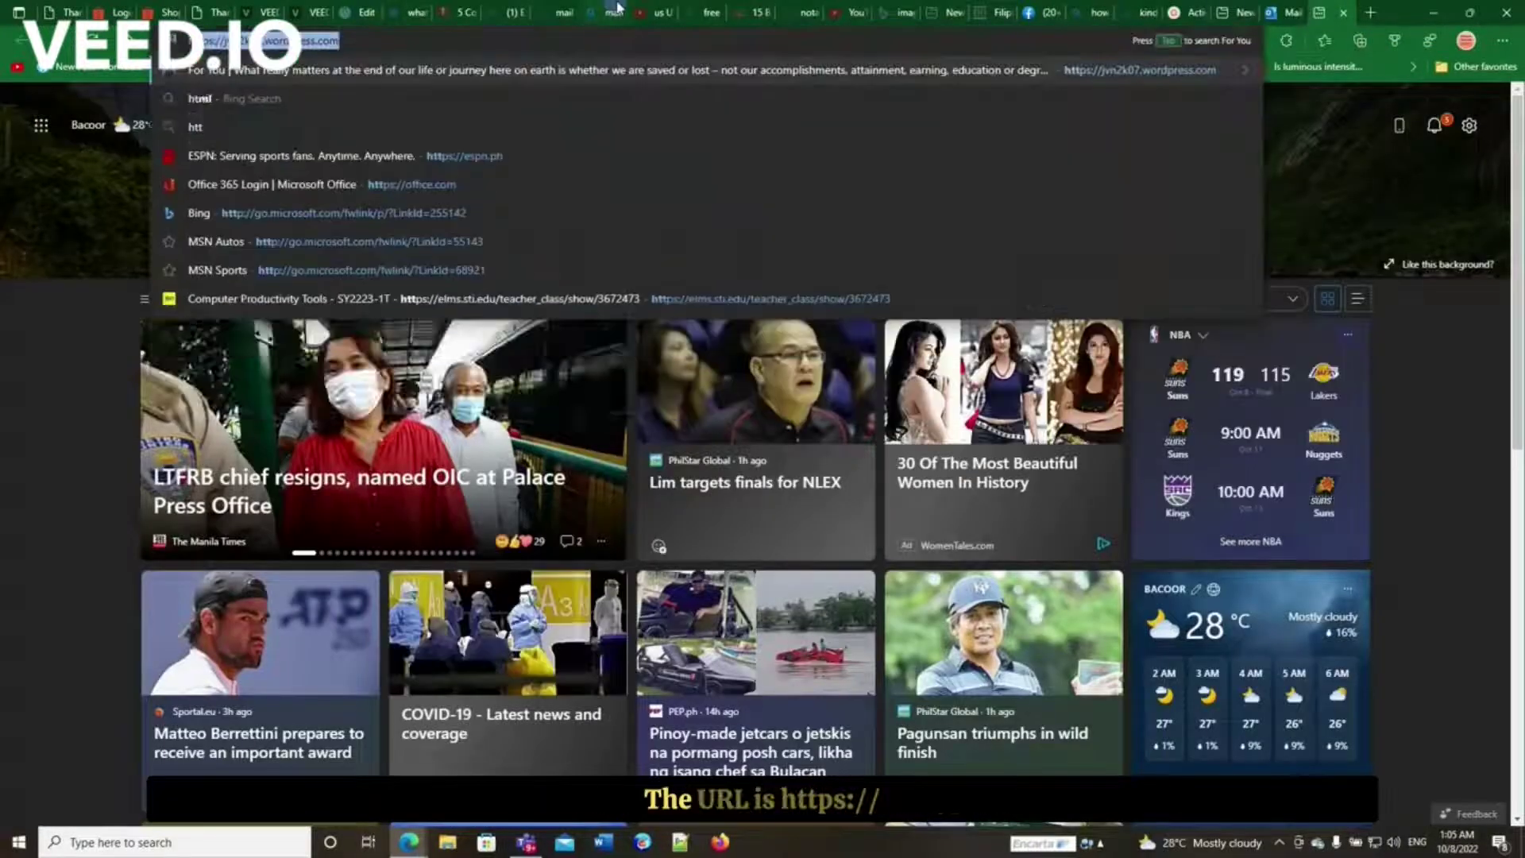
pyautogui.write('ps')
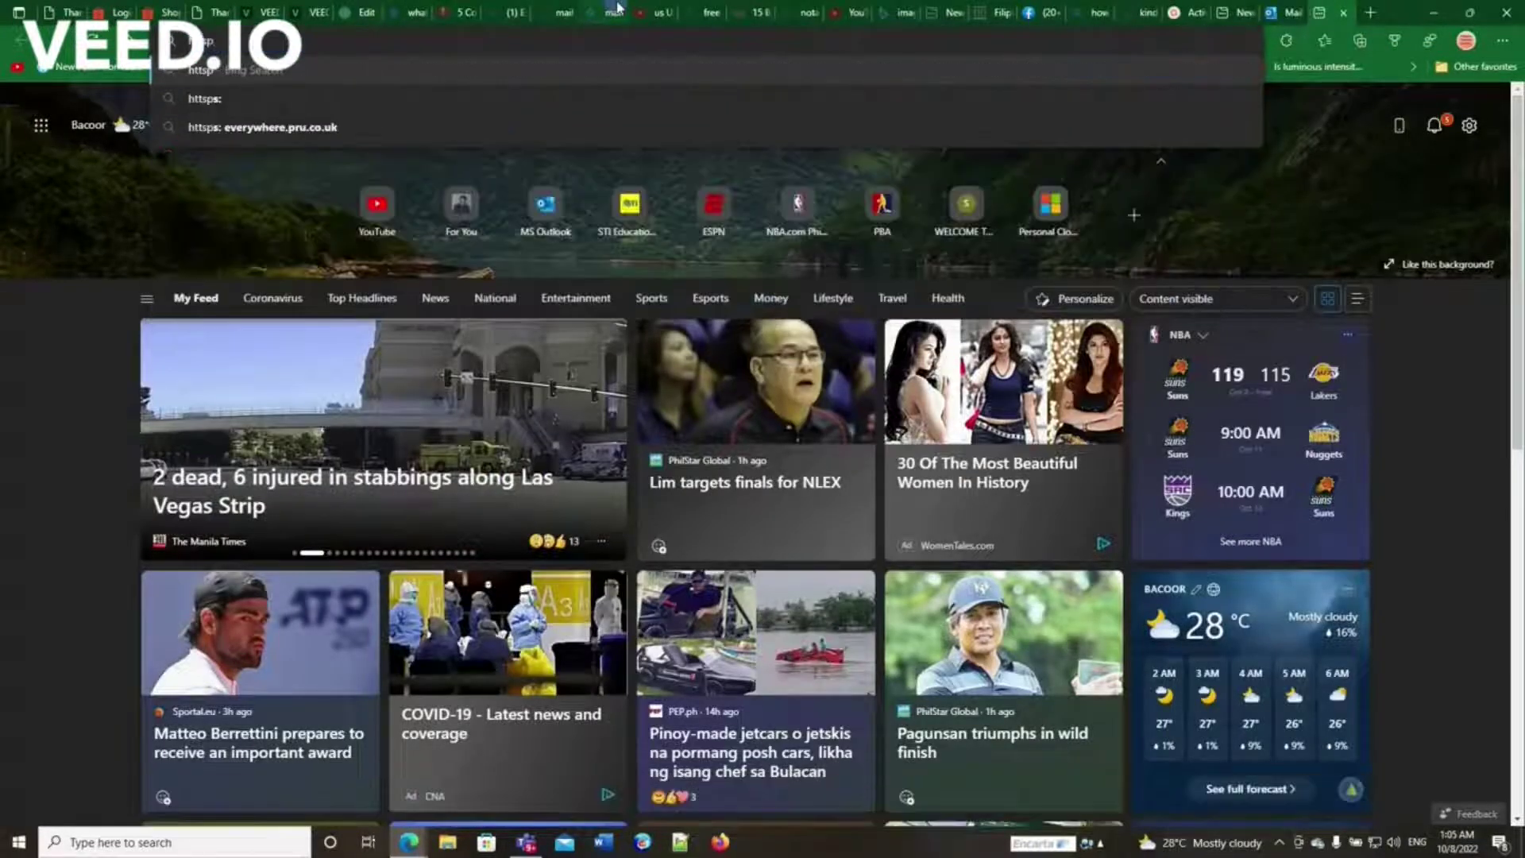
pyautogui.write('://www')
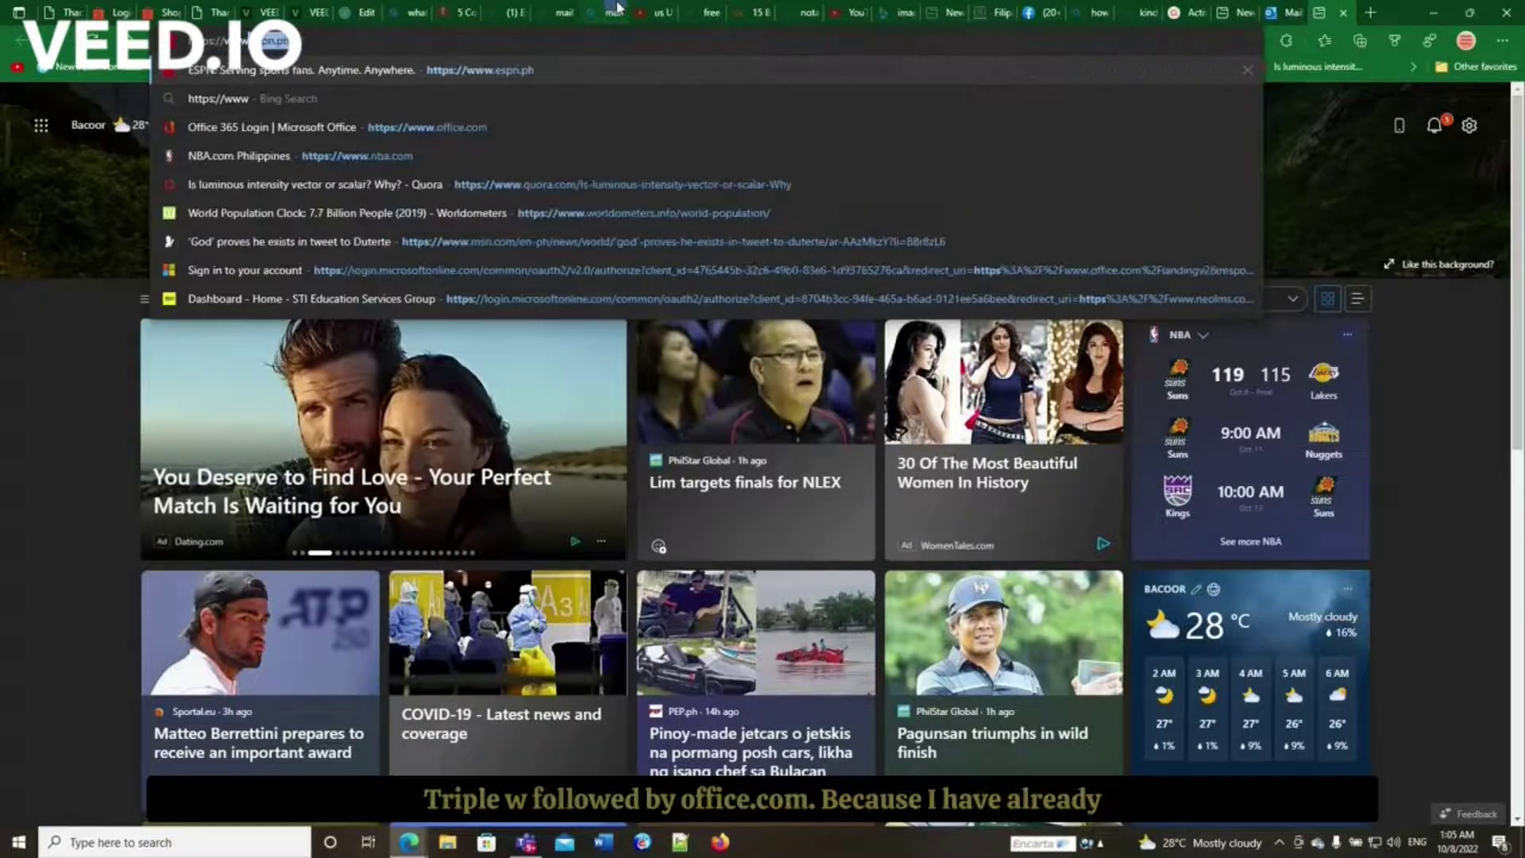
pyautogui.write('.office.com')
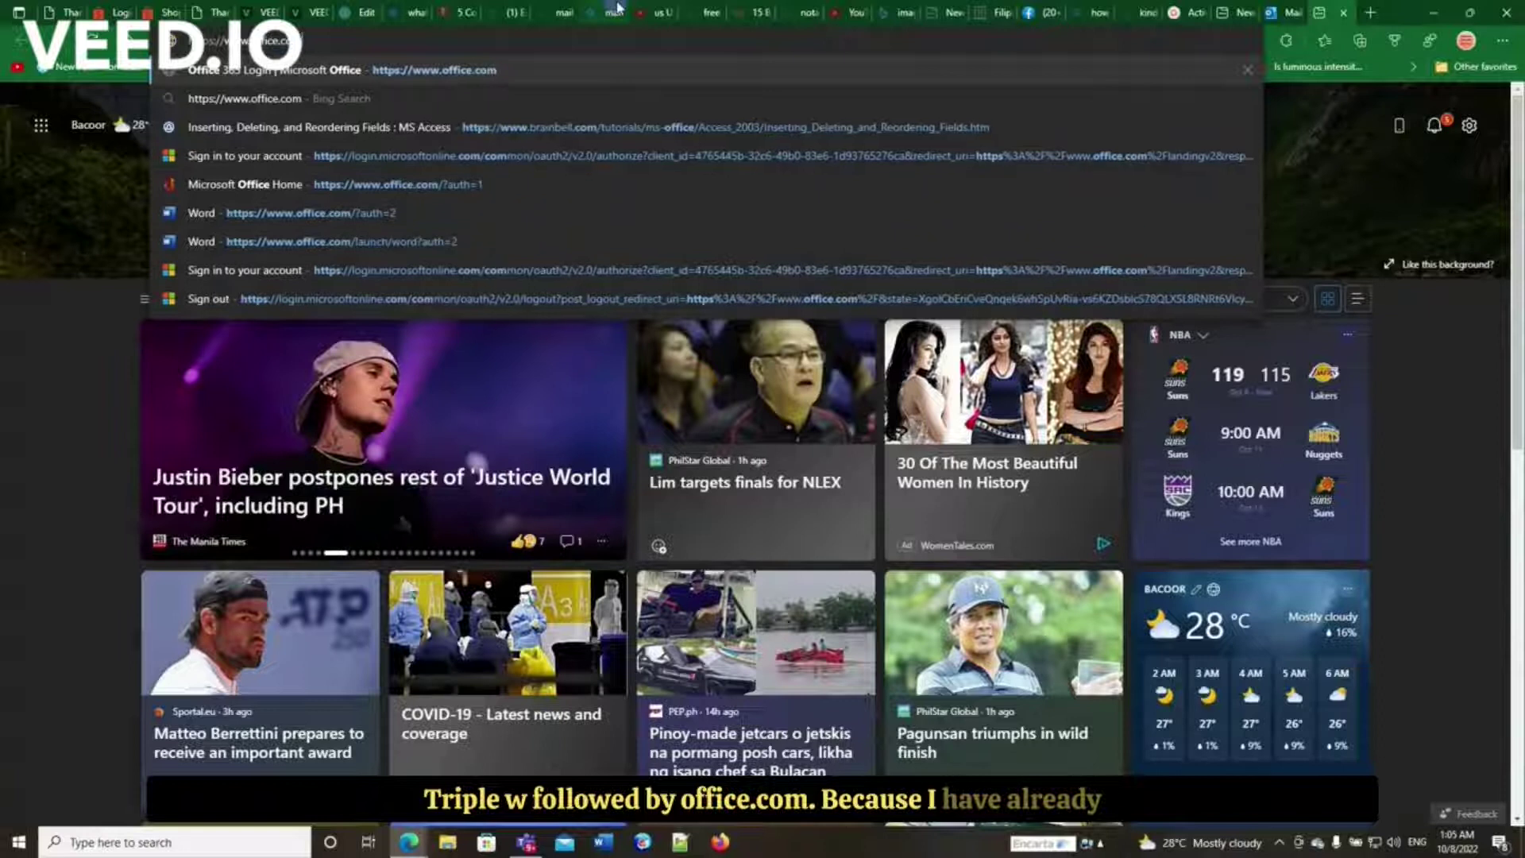
pyautogui.press('Return')
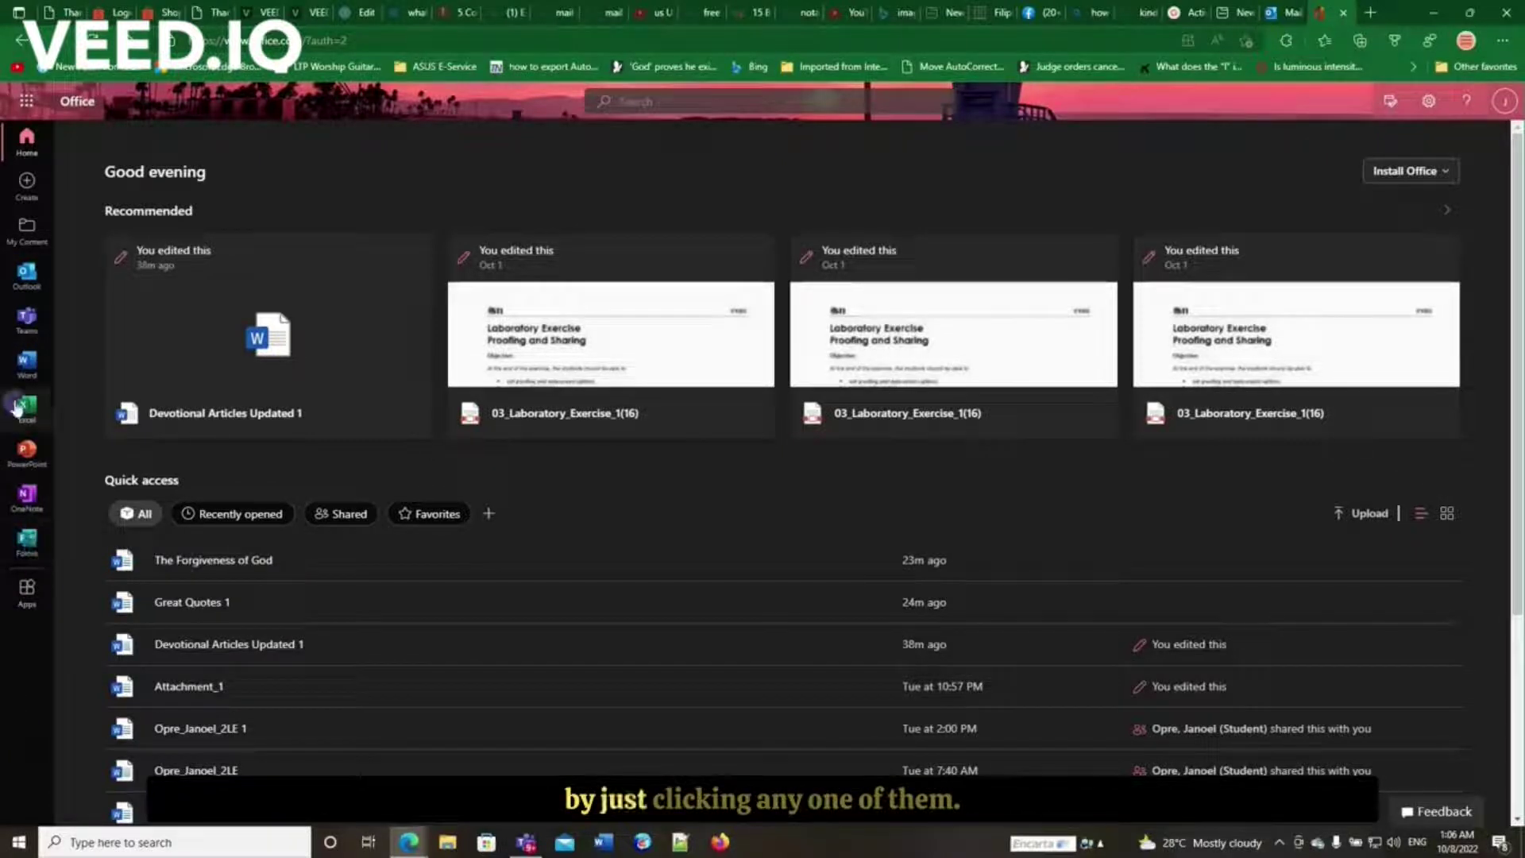
# Load OneDrive's My files page in a new tab and bring up its Microsoft 365 apps list.
pyautogui.click(1369, 14)
pyautogui.write('onedrive.live.com')
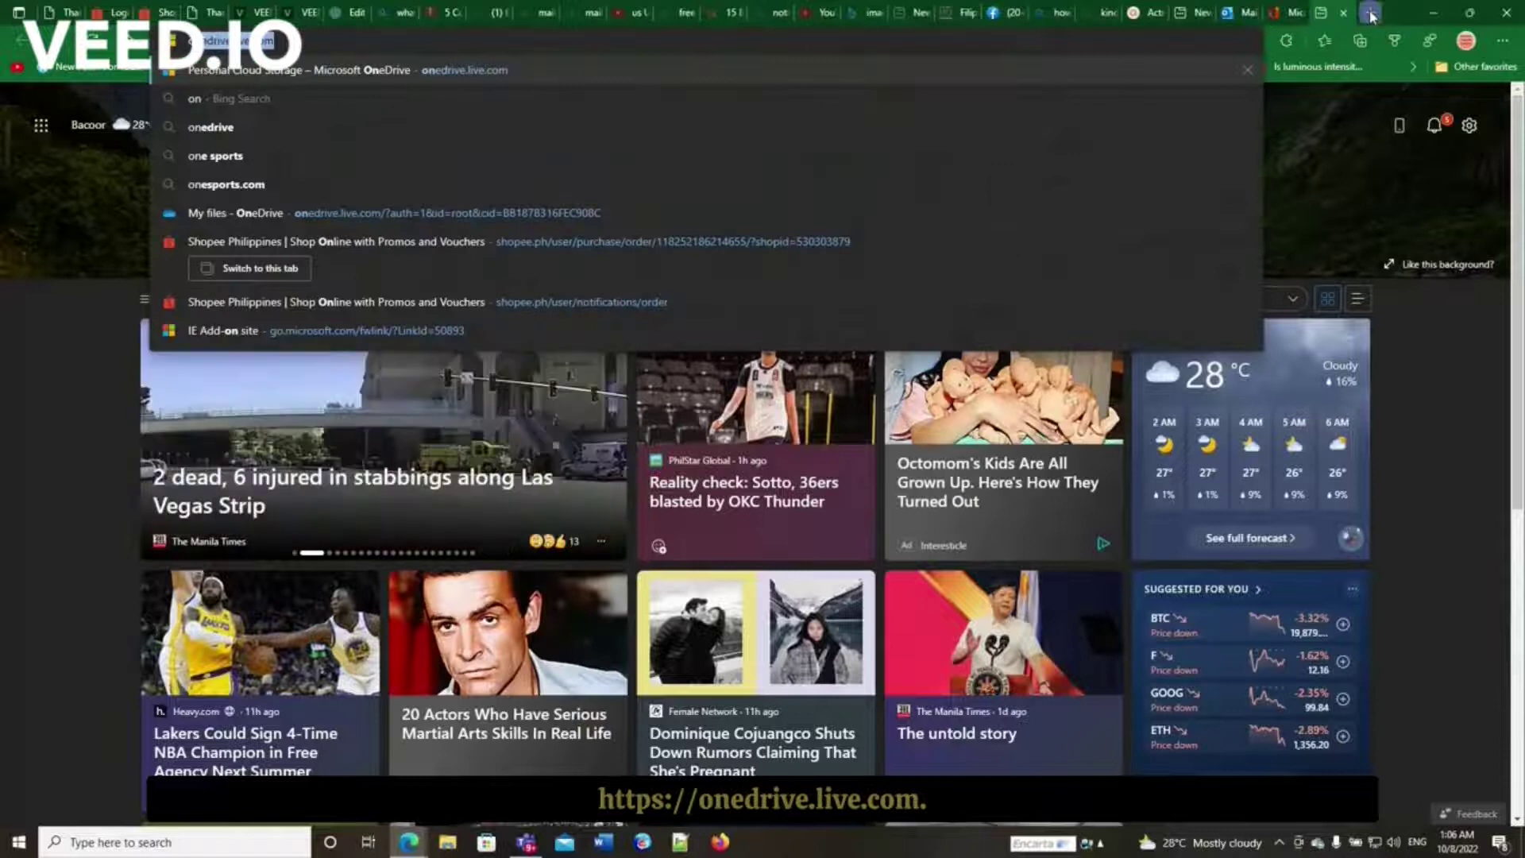
pyautogui.press('Return')
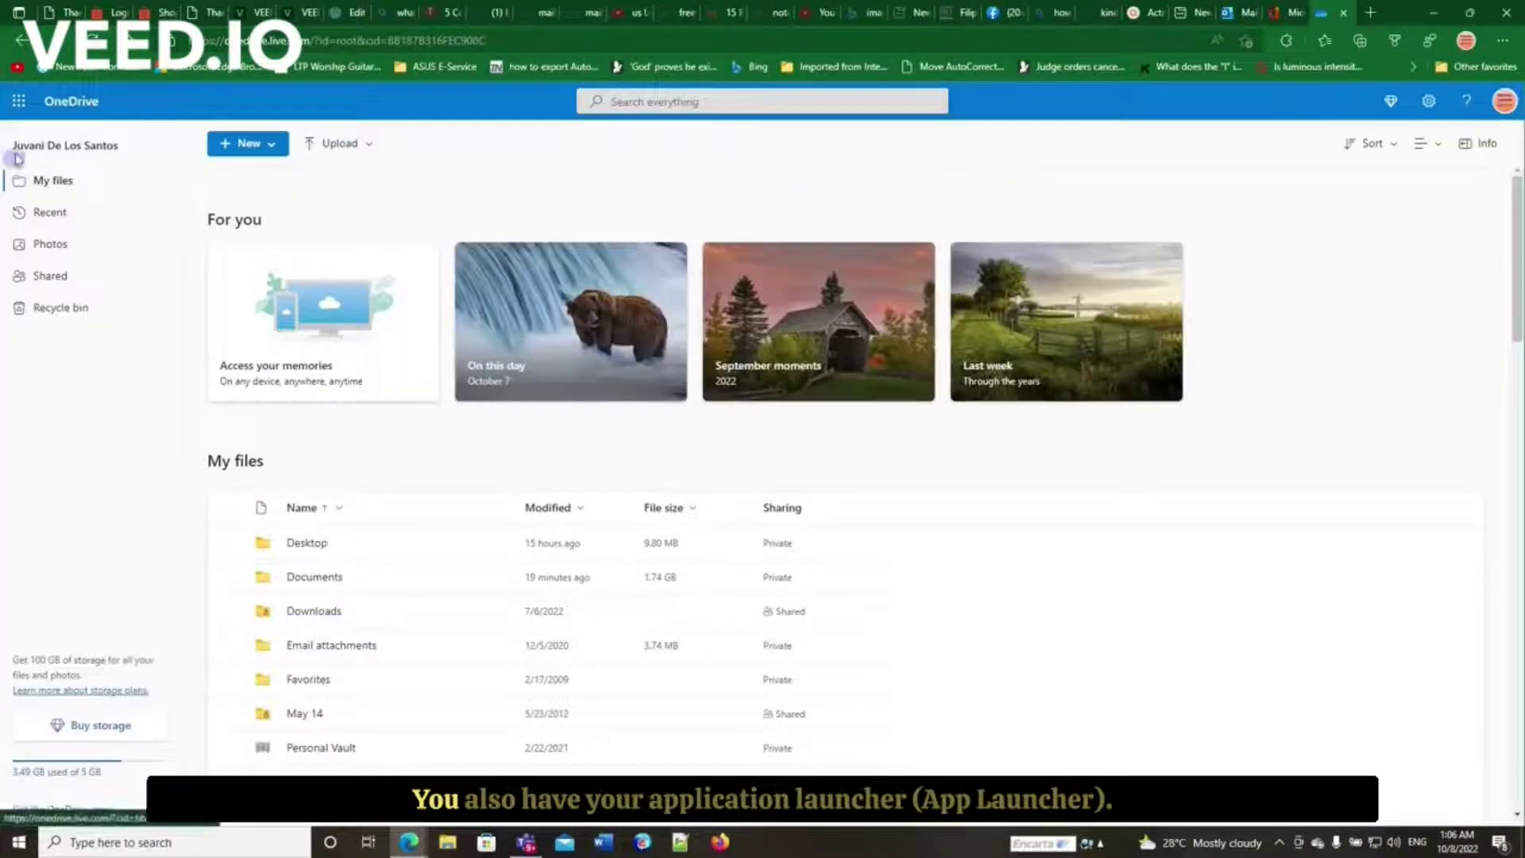
pyautogui.click(19, 101)
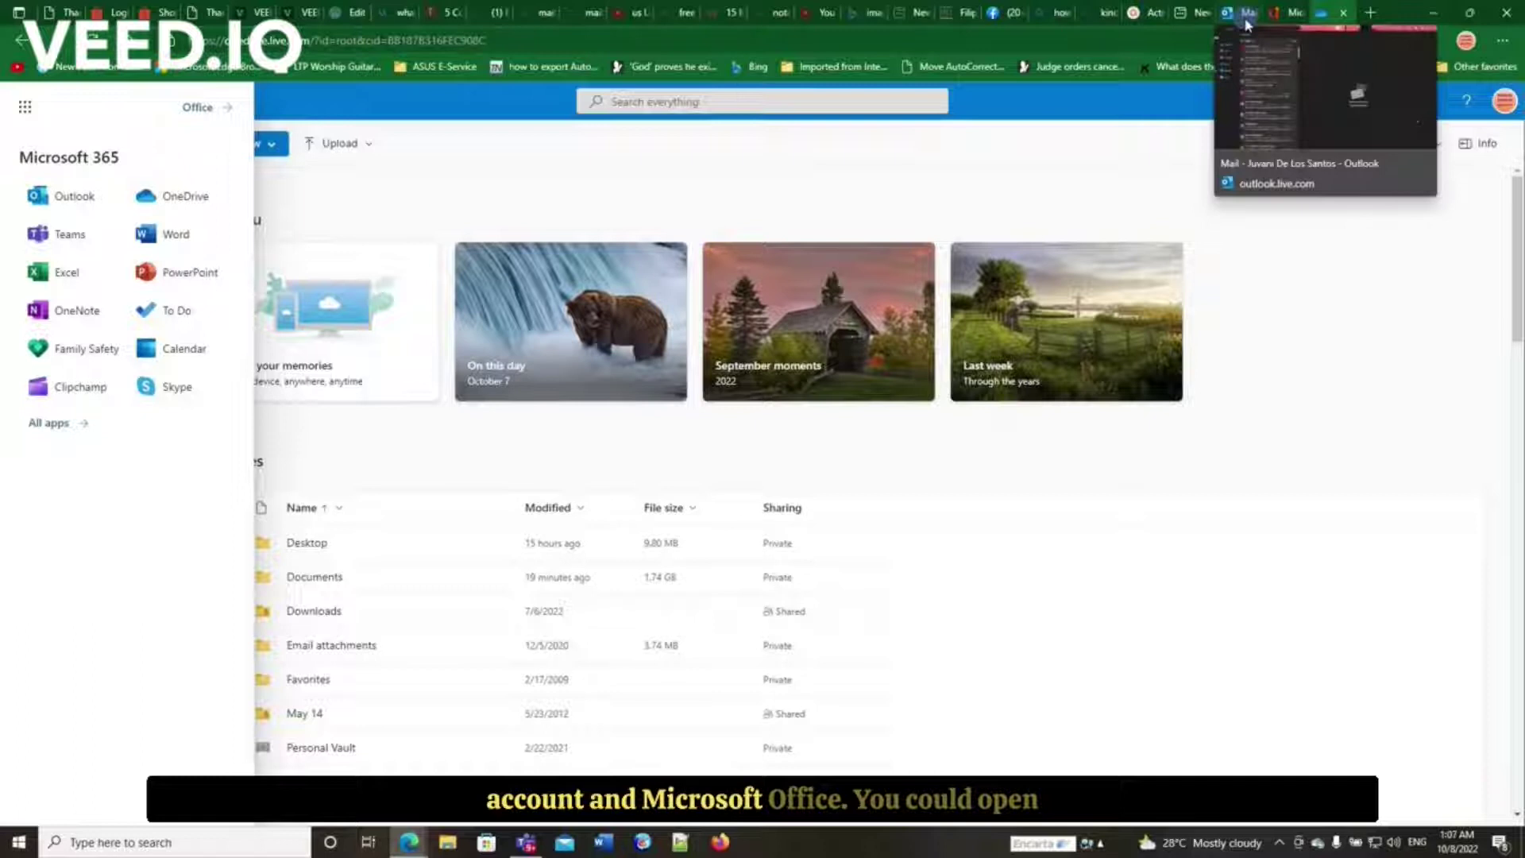
pyautogui.click(139, 232)
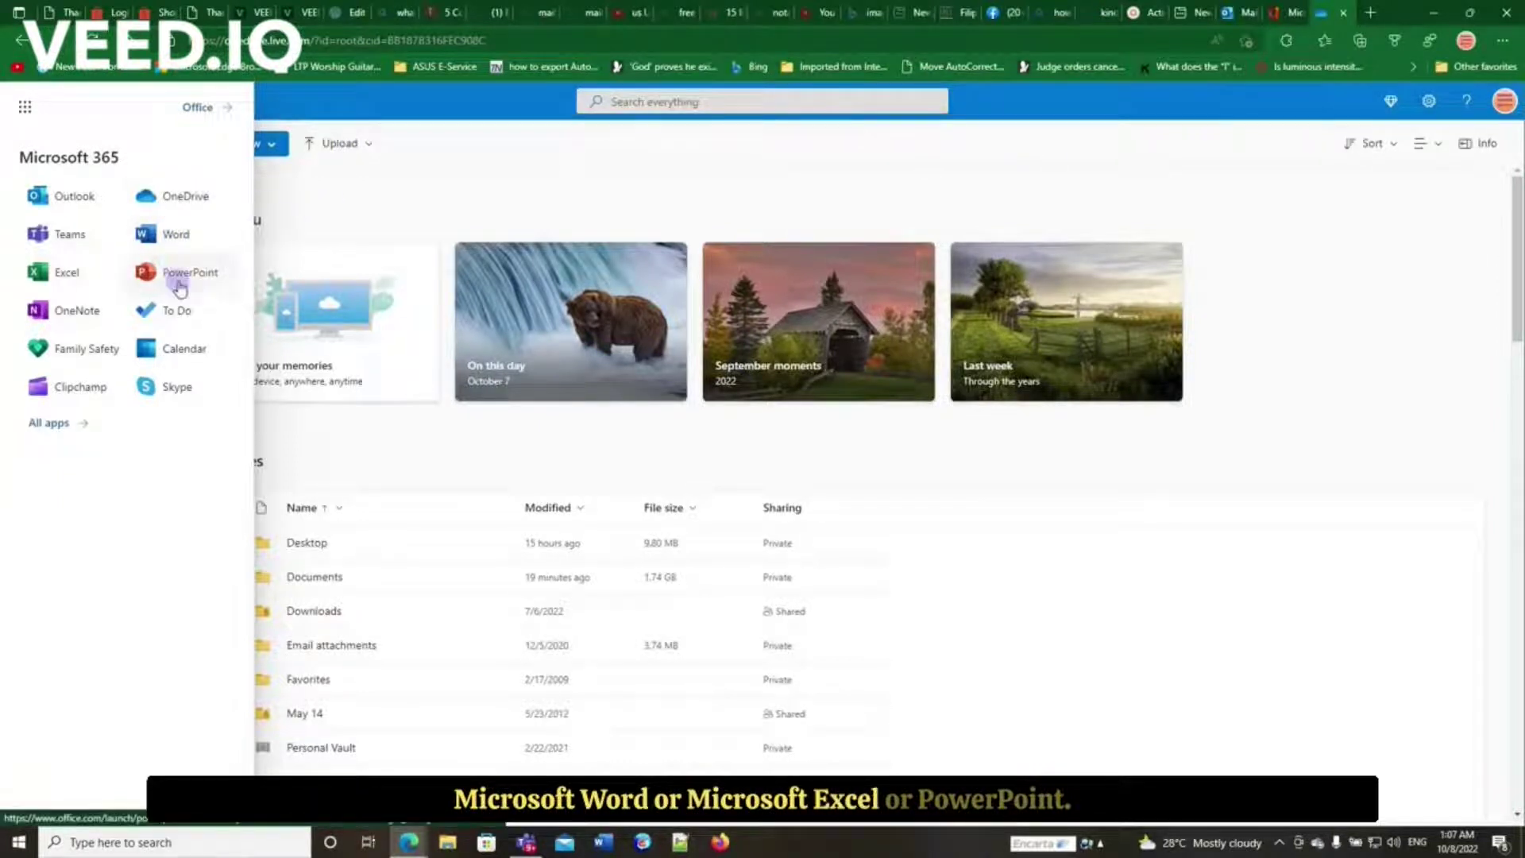
# After checking the Office tab, launch Word from the Outlook apps list.
pyautogui.click(1247, 16)
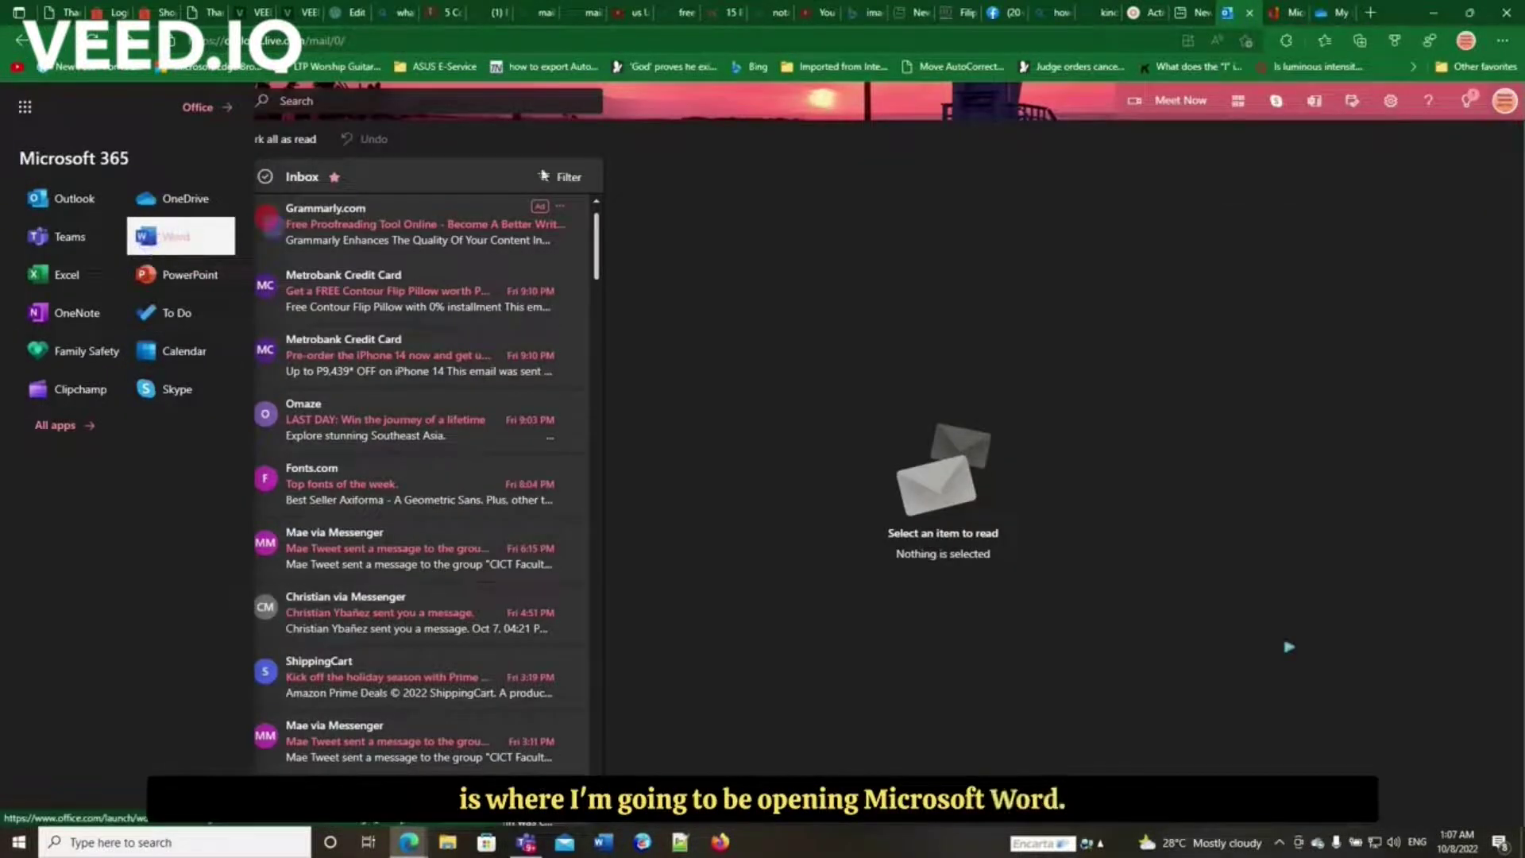
pyautogui.click(1300, 14)
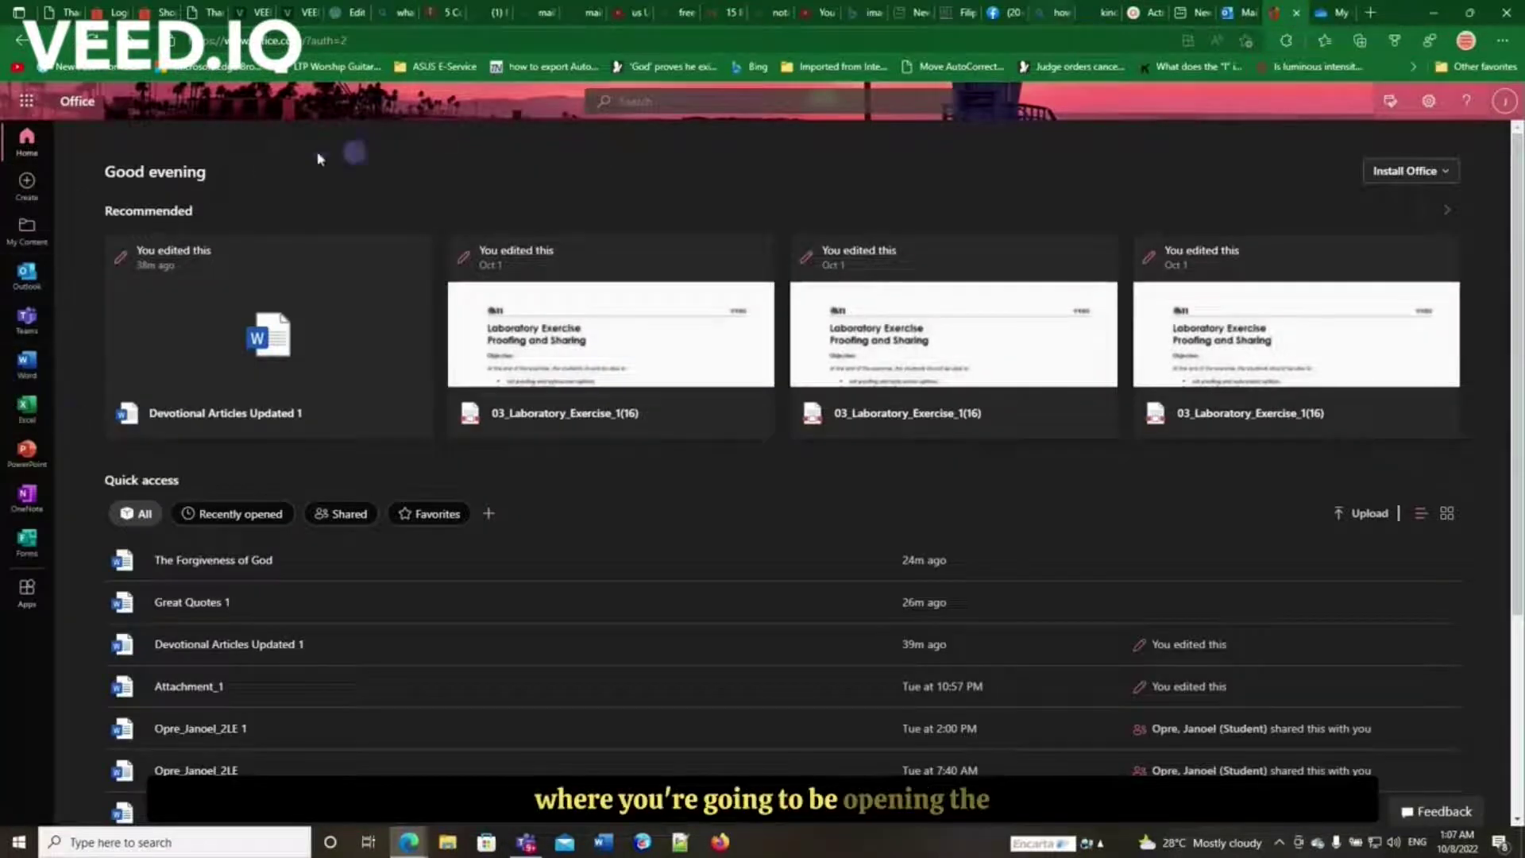
pyautogui.click(1244, 15)
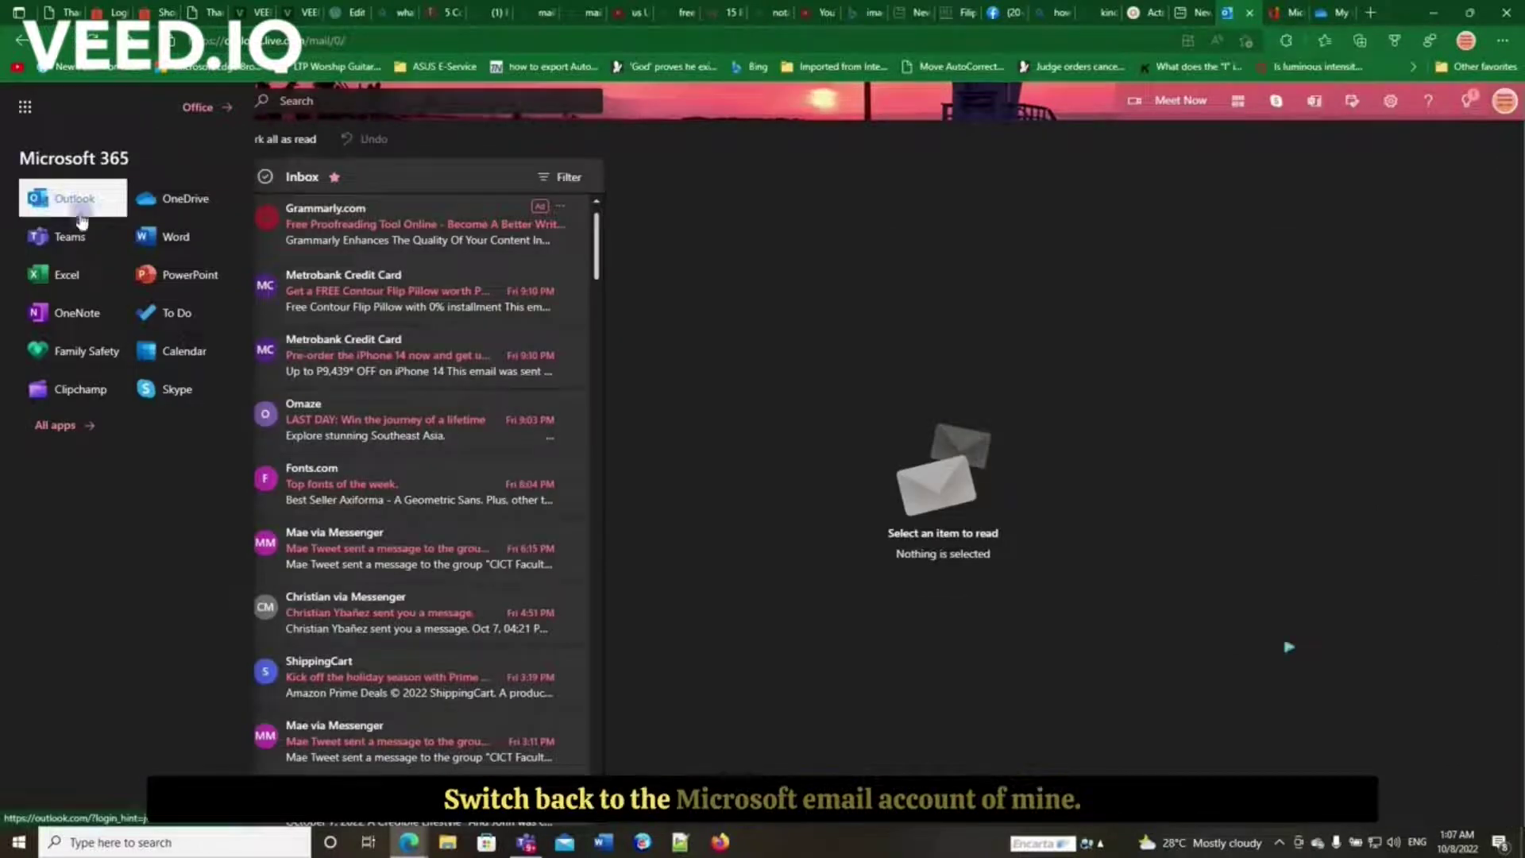
pyautogui.click(166, 249)
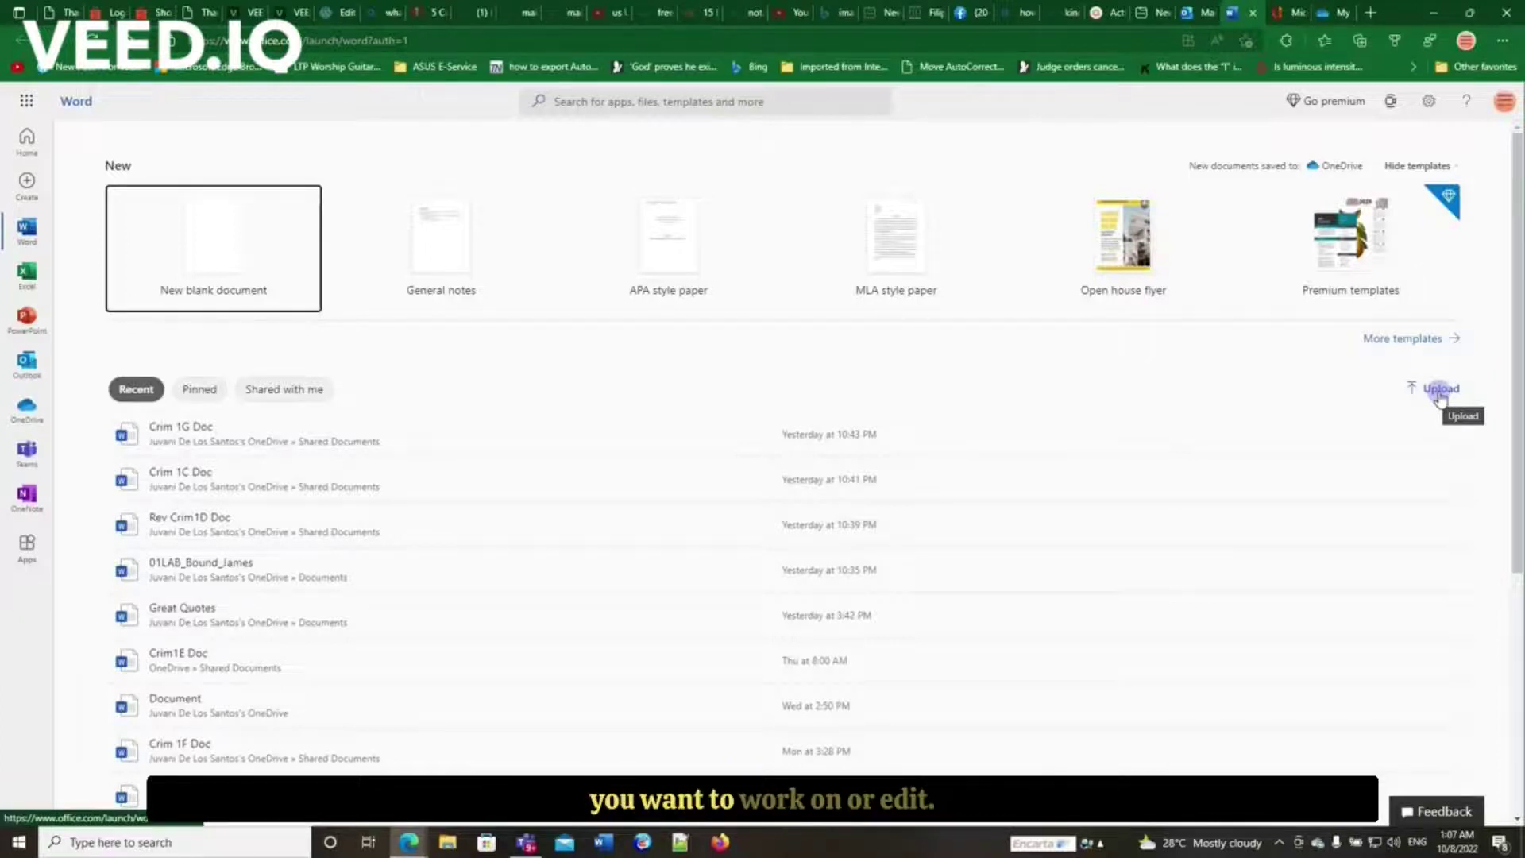
# Upload Great Quotes.docx from drive E: to OneDrive through Word for the web.
pyautogui.click(1441, 391)
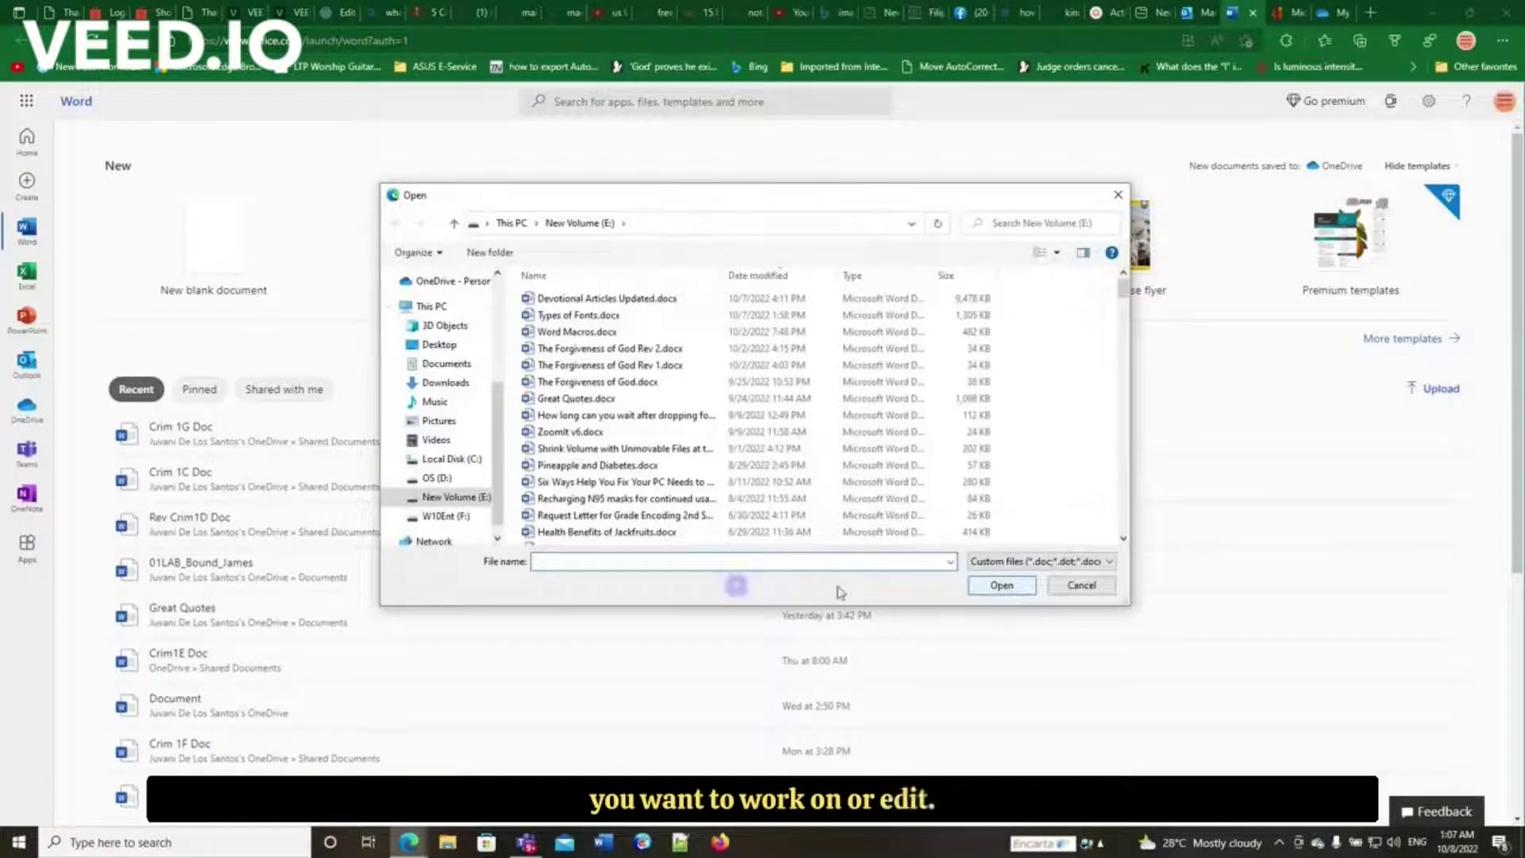
pyautogui.click(546, 399)
pyautogui.click(1002, 586)
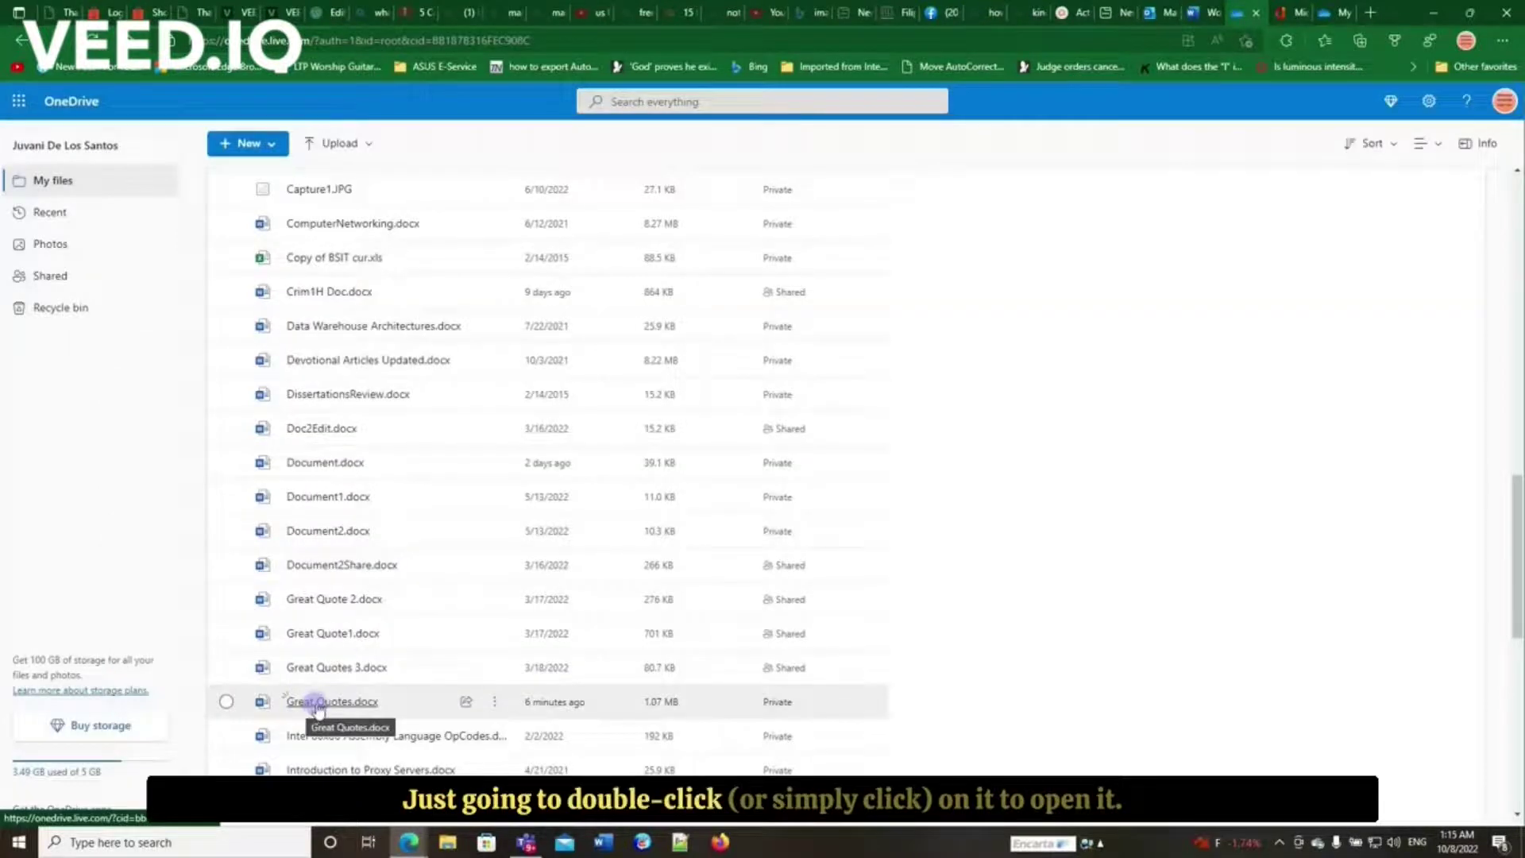
# Open Great Quotes.docx in Word for the web and scroll through its quotations.
pyautogui.click(315, 702)
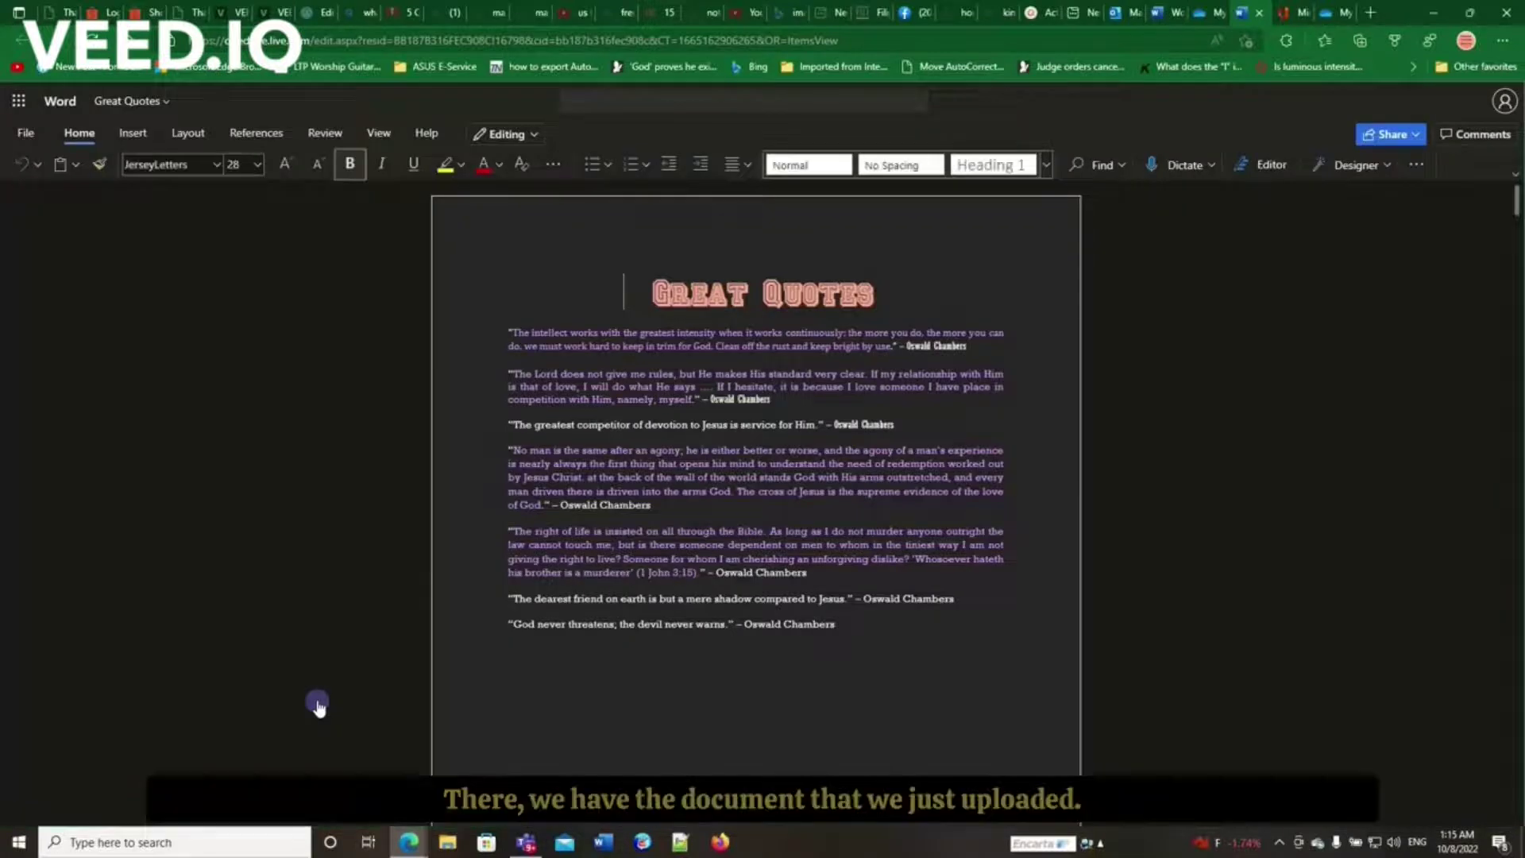
pyautogui.scroll(-20, 727, 446)
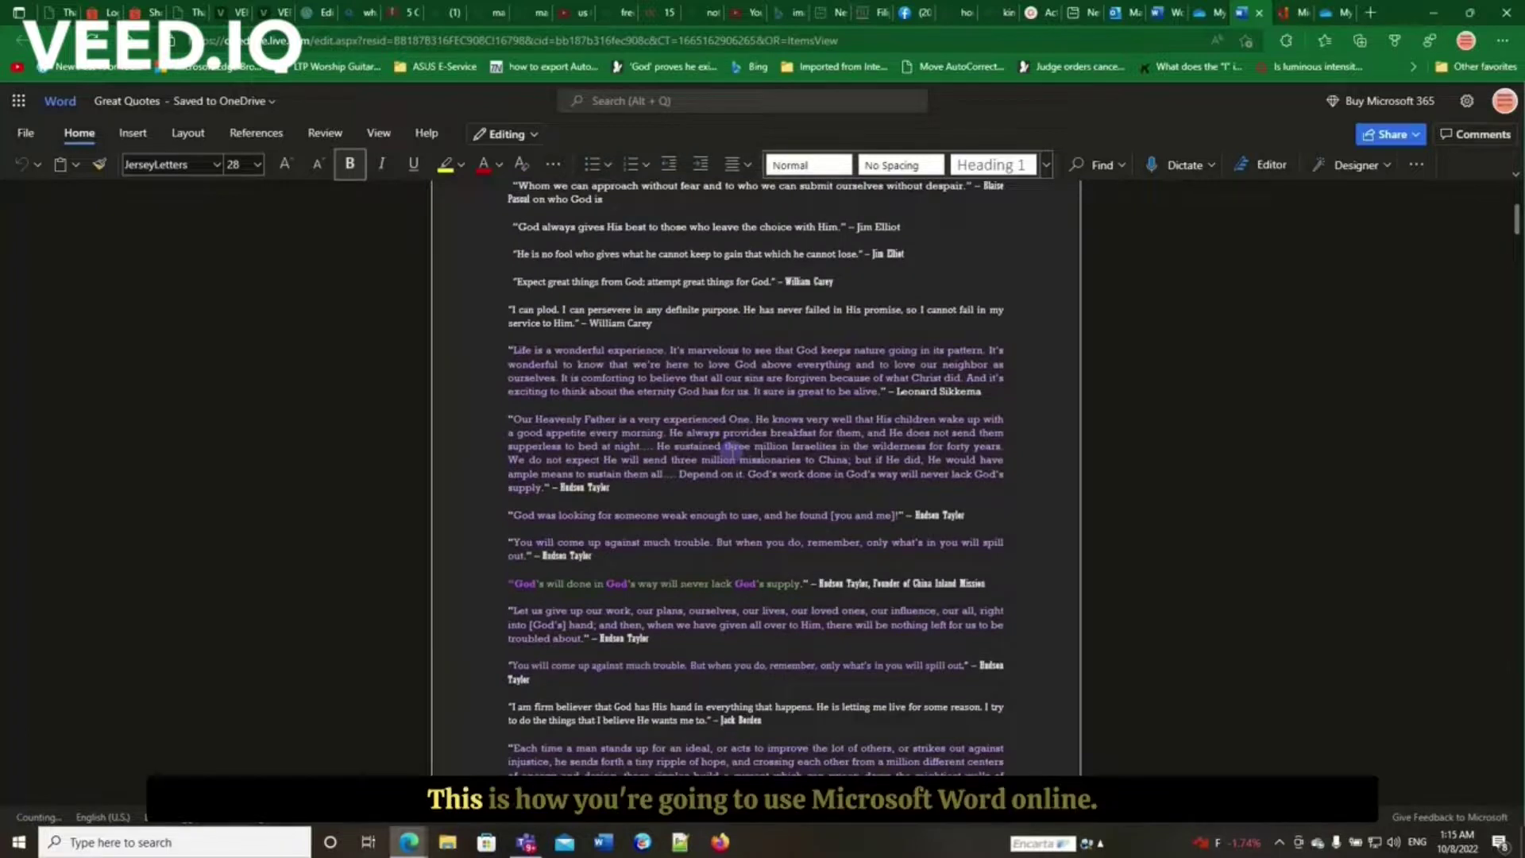
pyautogui.scroll(20, 731, 448)
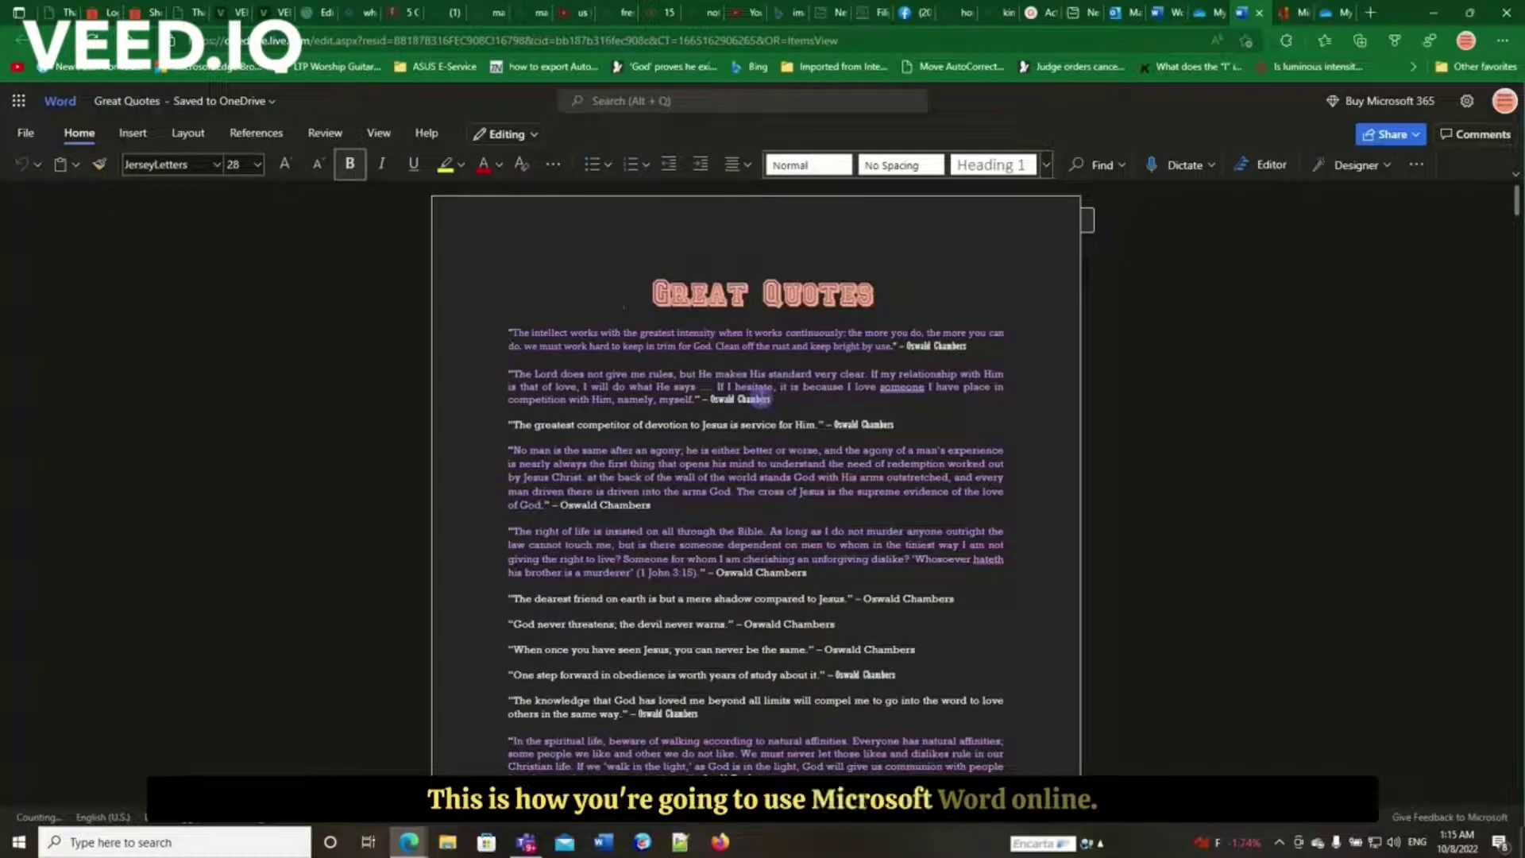